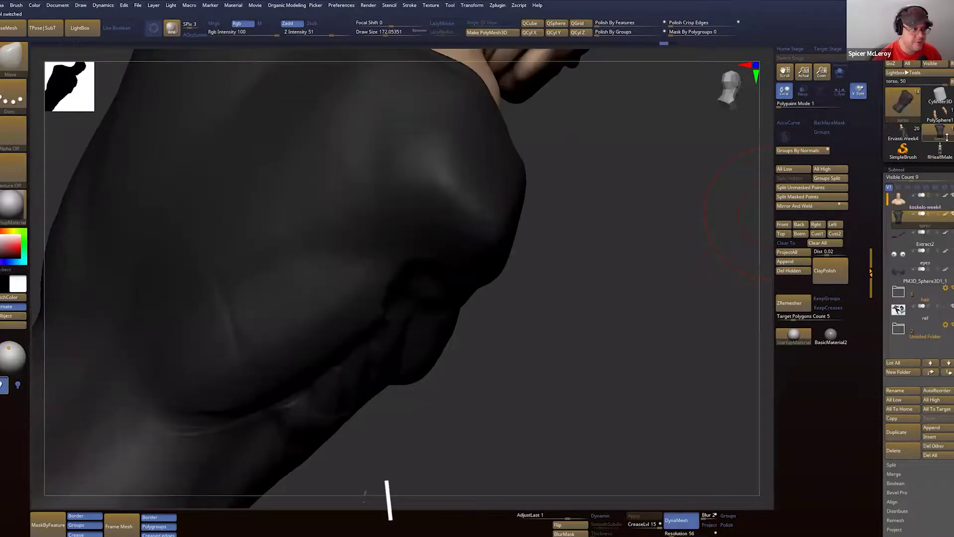
# Step: Examine the torso's ribs, chest and abdomen from several angles and compare them with the character reference drawing
pyautogui.moveTo(611, 351)
pyautogui.mouseDown()
pyautogui.moveTo(573, 338)
pyautogui.moveTo(272, 345)
pyautogui.mouseUp()
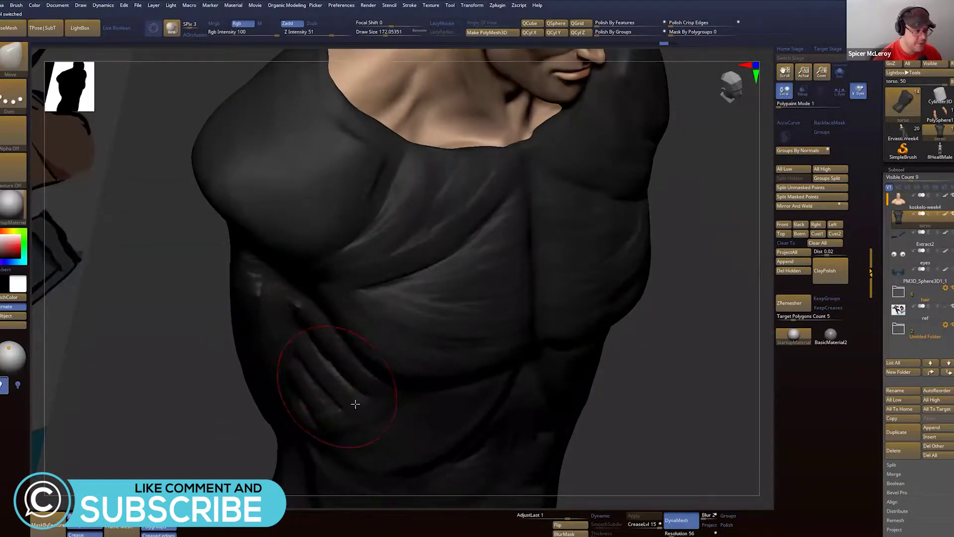
pyautogui.moveTo(205, 325)
pyautogui.mouseDown()
pyautogui.moveTo(196, 319)
pyautogui.moveTo(200, 336)
pyautogui.moveTo(193, 312)
pyautogui.moveTo(181, 309)
pyautogui.mouseUp()
pyautogui.moveTo(249, 278); pyautogui.dragTo(348, 264)
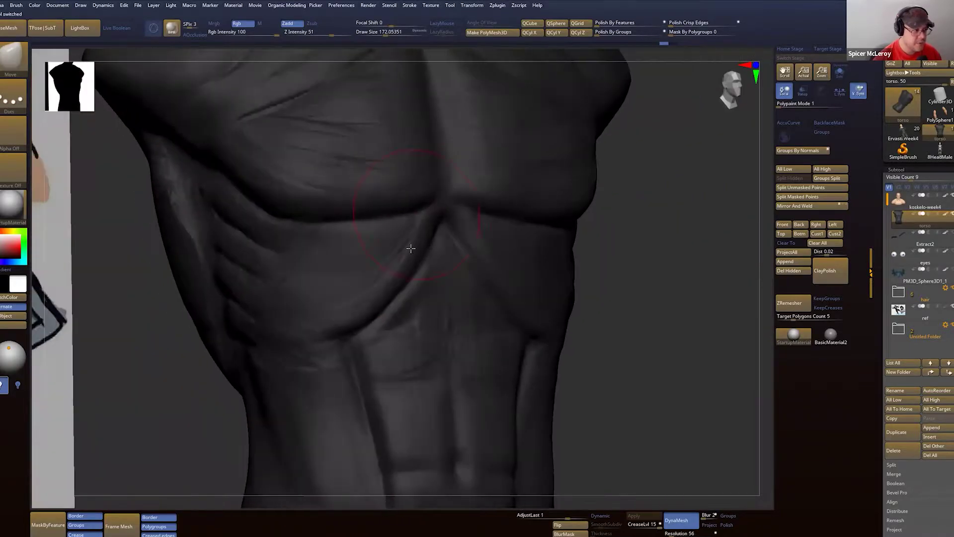
pyautogui.keyDown('alt'); pyautogui.moveTo(411, 248); pyautogui.dragTo(515, 247, button='right'); pyautogui.keyUp('alt')
pyautogui.moveTo(119, 209)
pyautogui.keyDown('alt'); pyautogui.mouseDown(button='right')
pyautogui.moveTo(356, 206)
pyautogui.moveTo(364, 252)
pyautogui.moveTo(344, 202)
pyautogui.moveTo(755, 201)
pyautogui.mouseUp(button='right'); pyautogui.keyUp('alt')
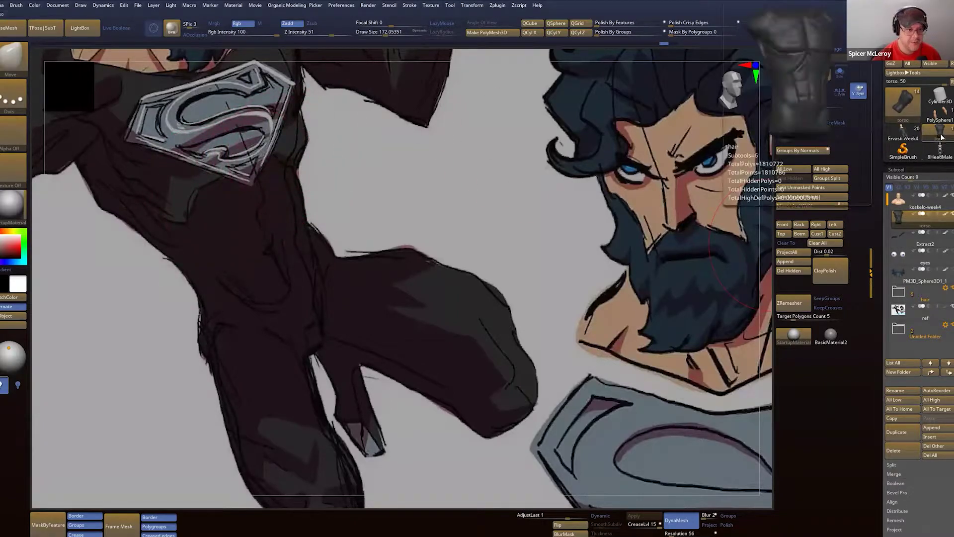
pyautogui.click(834, 233)
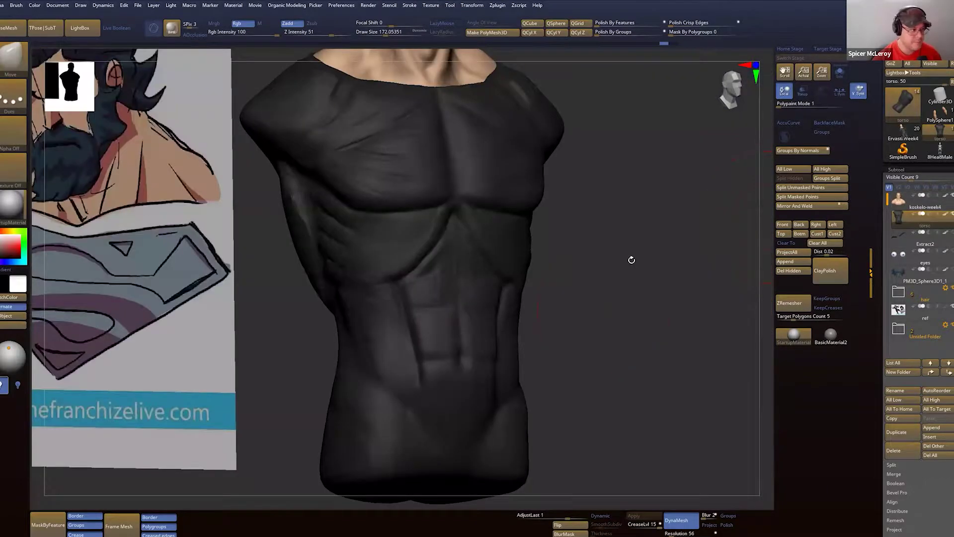
pyautogui.keyDown('alt'); pyautogui.moveTo(631, 260); pyautogui.dragTo(663, 193); pyautogui.keyUp('alt')
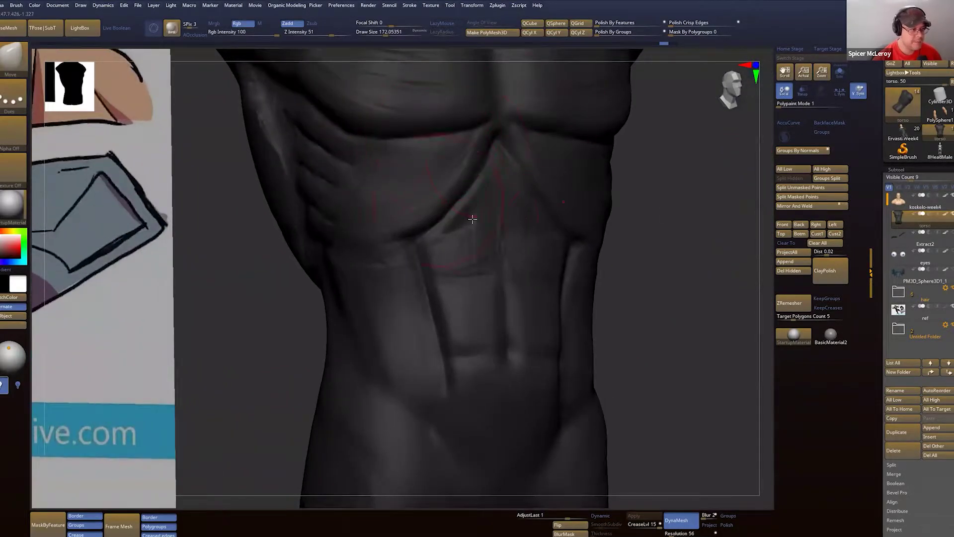
pyautogui.scroll(5, 472, 219)
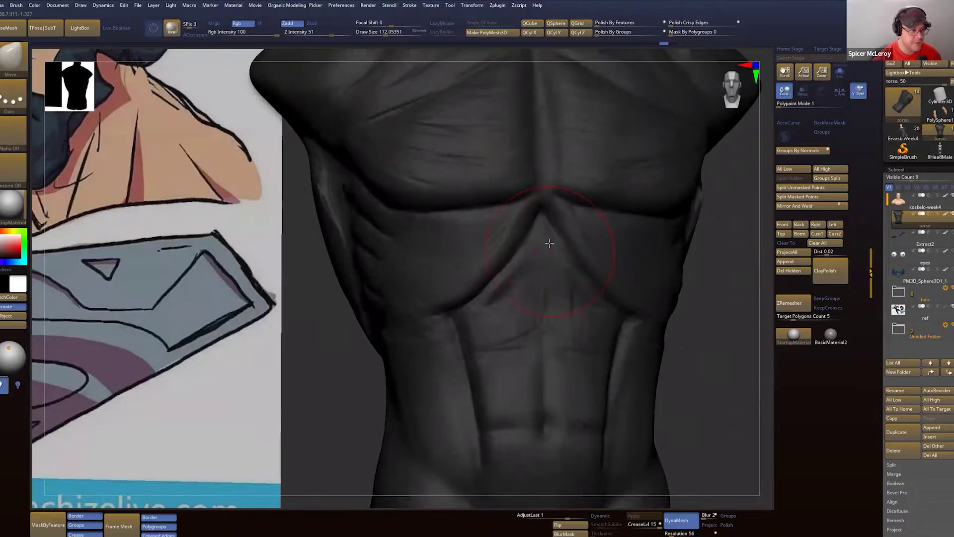
pyautogui.scroll(2, 549, 242)
# Step: Adjust the shape of the rib cage arch below the chest with the Move brush at a draw size of about 257
pyautogui.press('b')
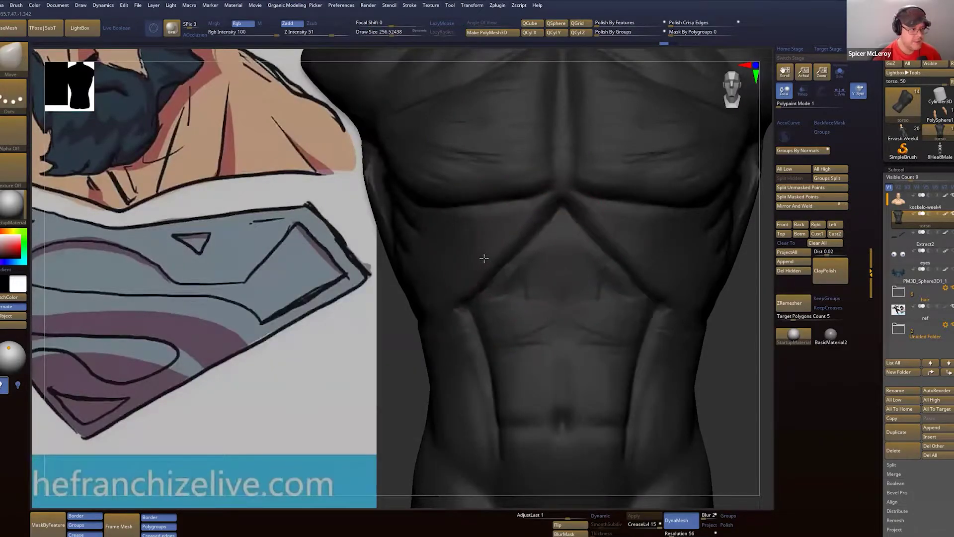
pyautogui.moveTo(488, 261)
pyautogui.mouseDown()
pyautogui.moveTo(503, 279)
pyautogui.moveTo(486, 264)
pyautogui.mouseUp()
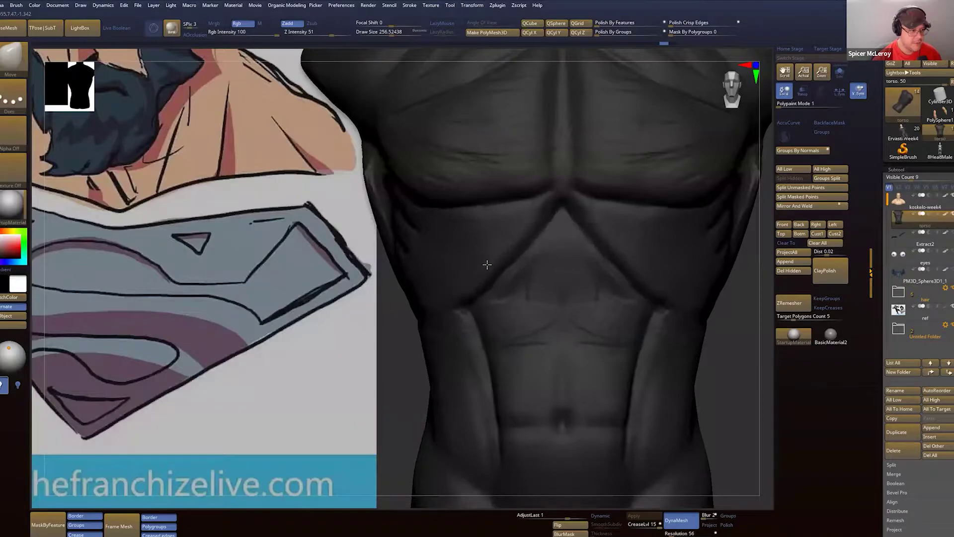
pyautogui.moveTo(487, 261)
pyautogui.mouseDown(button='right')
pyautogui.moveTo(690, 240)
pyautogui.moveTo(591, 262)
pyautogui.moveTo(502, 303)
pyautogui.mouseUp(button='right')
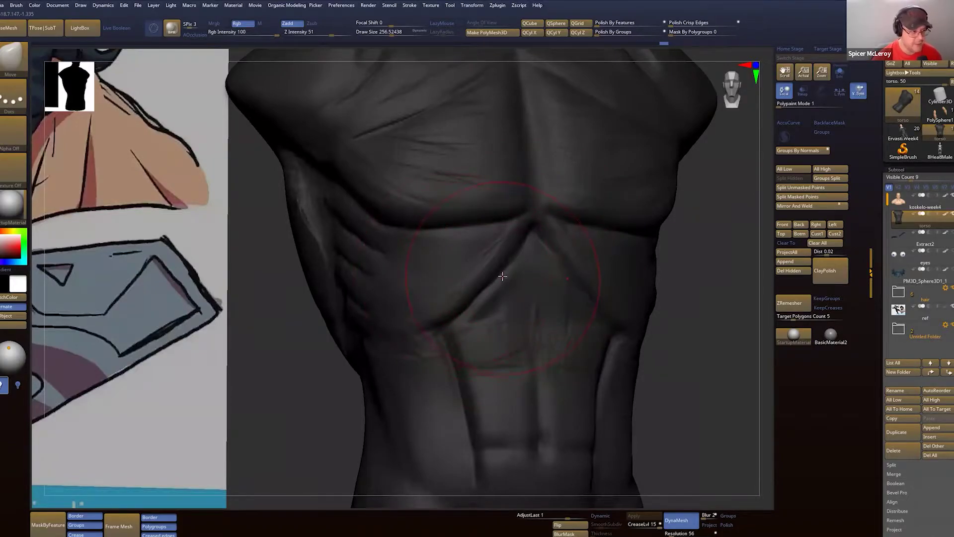
pyautogui.moveTo(492, 273)
pyautogui.mouseDown(button='right')
pyautogui.moveTo(552, 234)
pyautogui.moveTo(530, 264)
pyautogui.mouseUp(button='right')
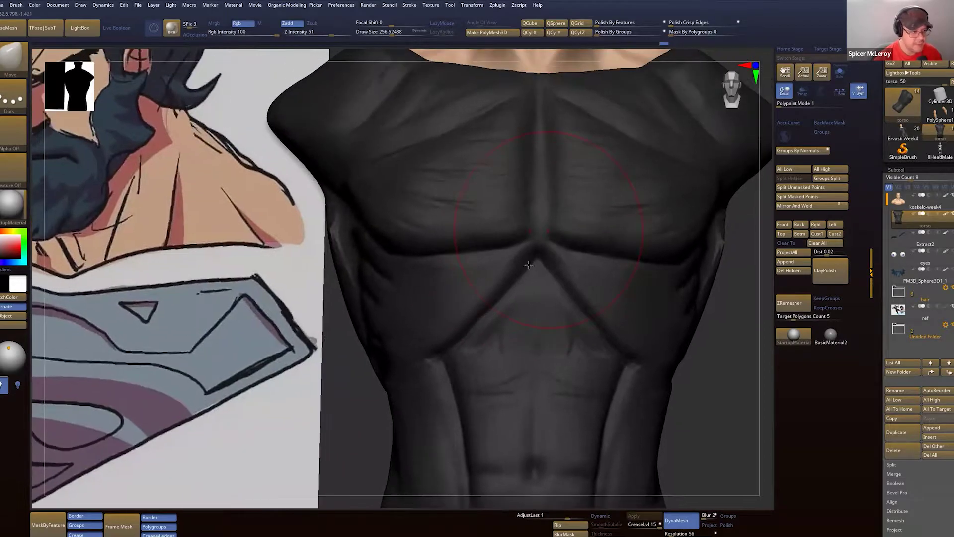
# Step: Fill in the peak of the rib arch below the sternum with the ClayBuildup brush at a draw size of about 116
pyautogui.press('b')
pyautogui.press('c')
pyautogui.press('b')
pyautogui.press('s')
pyautogui.moveTo(538, 268); pyautogui.dragTo(537, 262)
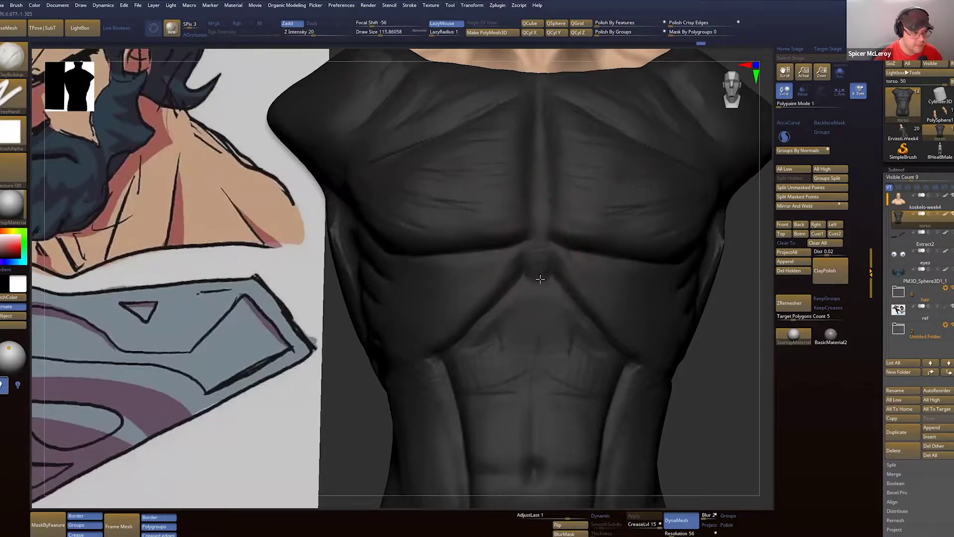
pyautogui.keyDown('alt'); pyautogui.moveTo(540, 278); pyautogui.dragTo(533, 197, button='right'); pyautogui.keyUp('alt')
pyautogui.moveTo(532, 197); pyautogui.dragTo(539, 247, button='right')
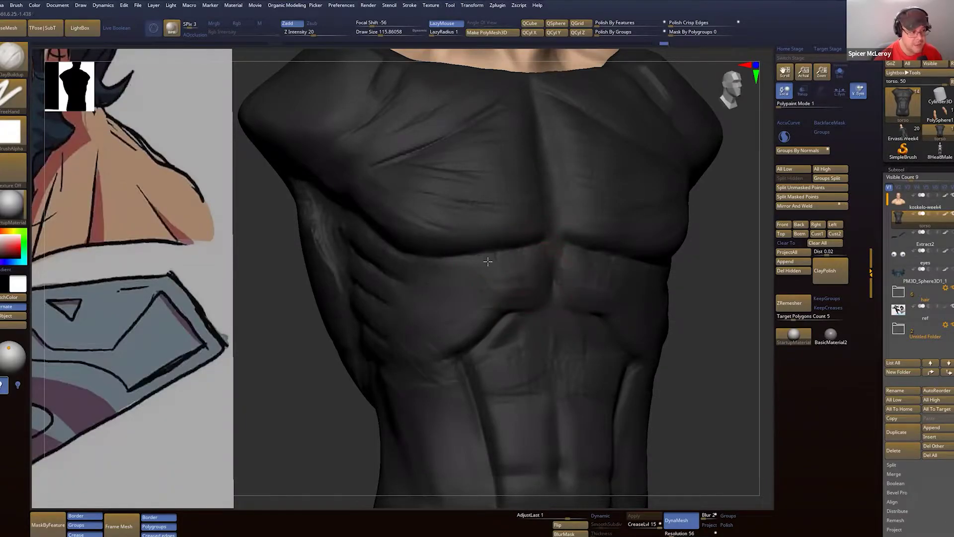
# Step: Smooth the area below the sternum and build up the abdominal blocks down to the lower belly with ClayBuildup
pyautogui.press('shift')
pyautogui.moveTo(522, 282)
pyautogui.keyDown('alt'); pyautogui.mouseDown(button='right')
pyautogui.moveTo(464, 226)
pyautogui.moveTo(455, 256)
pyautogui.mouseUp(button='right'); pyautogui.keyUp('alt')
pyautogui.keyDown('alt'); pyautogui.moveTo(455, 257); pyautogui.dragTo(469, 206); pyautogui.keyUp('alt')
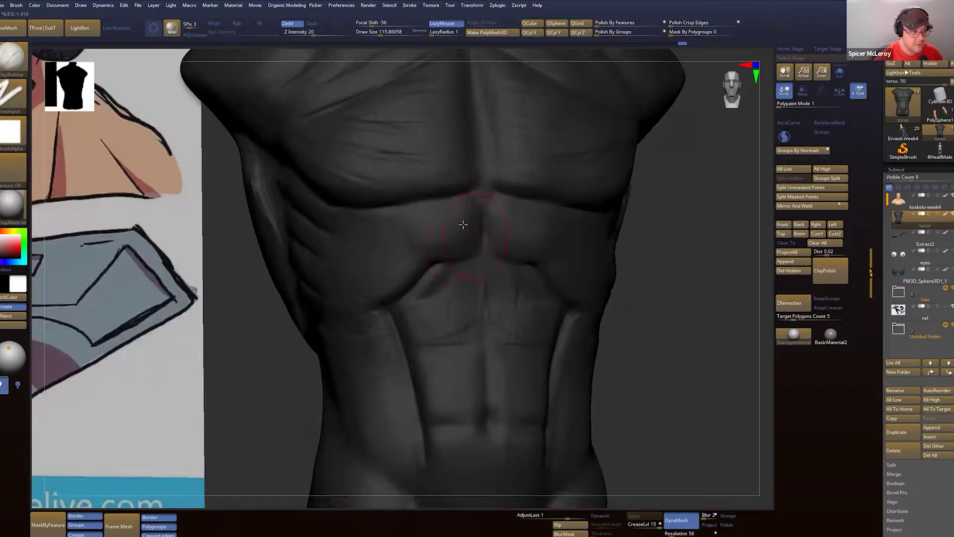
pyautogui.keyDown('alt'); pyautogui.moveTo(467, 258); pyautogui.dragTo(463, 217); pyautogui.keyUp('alt')
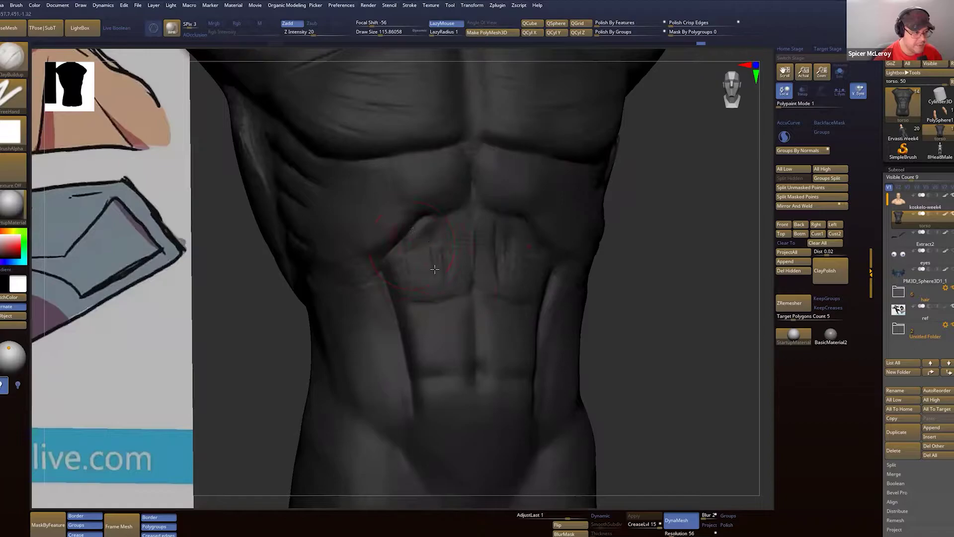
pyautogui.moveTo(453, 228)
pyautogui.mouseDown()
pyautogui.moveTo(454, 251)
pyautogui.moveTo(420, 267)
pyautogui.moveTo(443, 285)
pyautogui.mouseUp()
pyautogui.keyDown('alt'); pyautogui.moveTo(438, 297); pyautogui.dragTo(458, 201, button='right'); pyautogui.keyUp('alt')
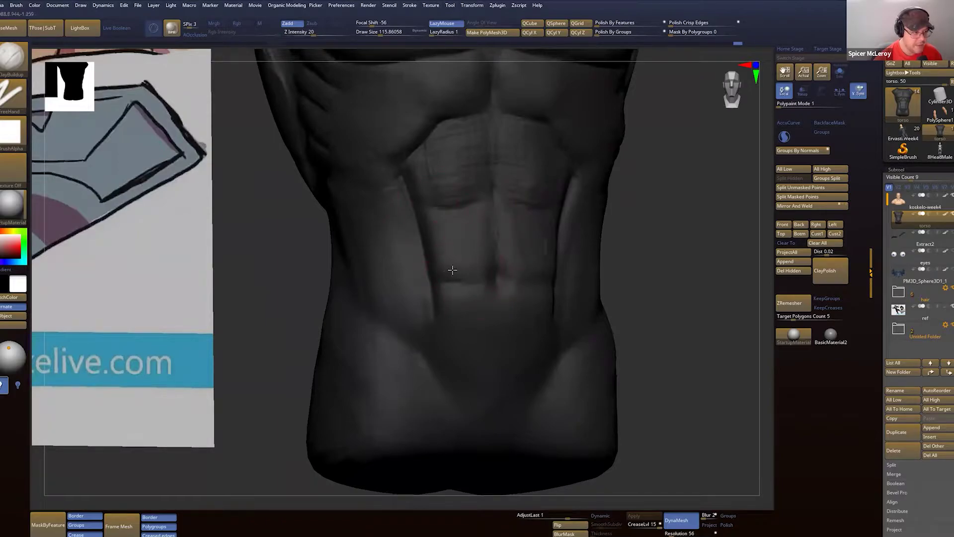
pyautogui.moveTo(475, 282)
pyautogui.mouseDown()
pyautogui.moveTo(483, 296)
pyautogui.moveTo(441, 310)
pyautogui.moveTo(545, 320)
pyautogui.moveTo(490, 343)
pyautogui.mouseUp()
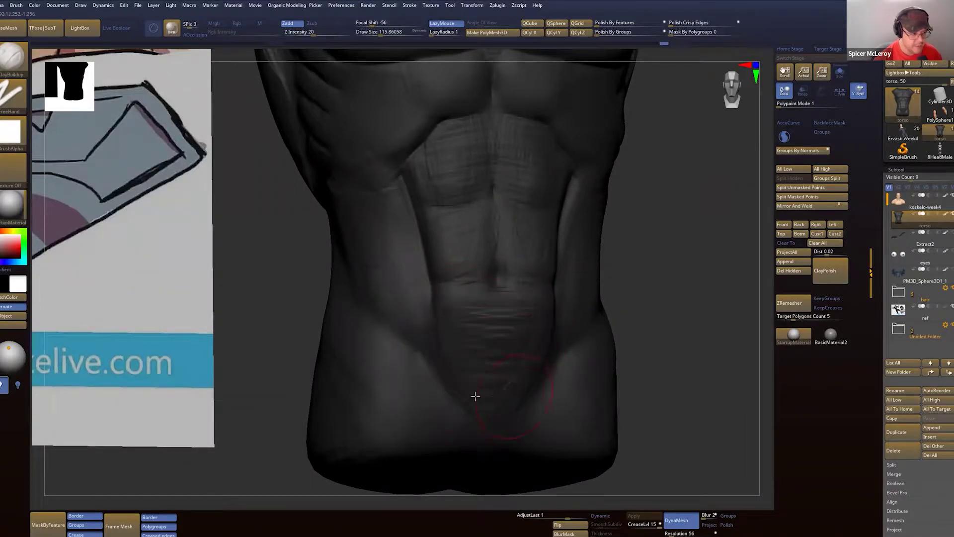
# Step: Carve the abdomen's centre line around the navel with DamStandard, then return to ClayBuildup for the lower abdomen
pyautogui.press('b')
pyautogui.press('d')
pyautogui.press('s')
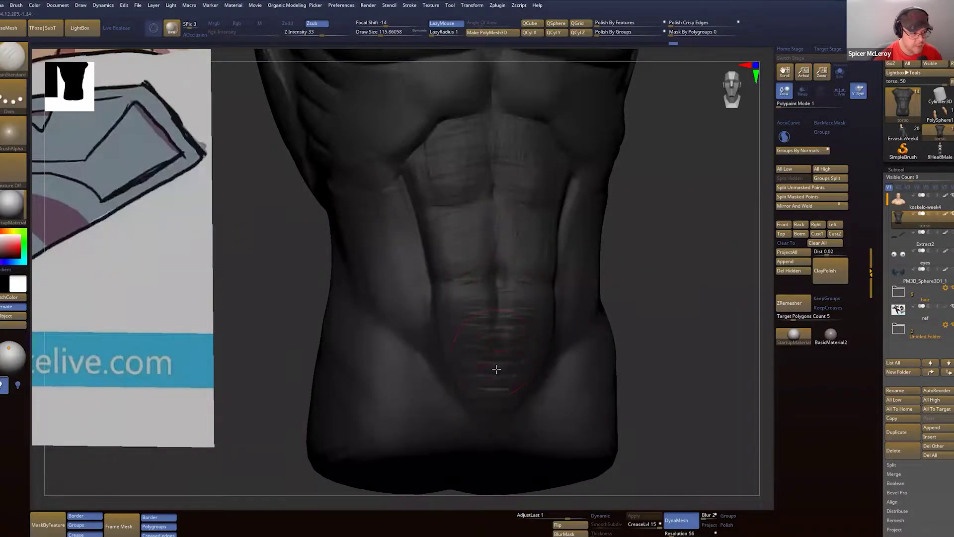
pyautogui.press('b')
pyautogui.press('c')
pyautogui.press('b')
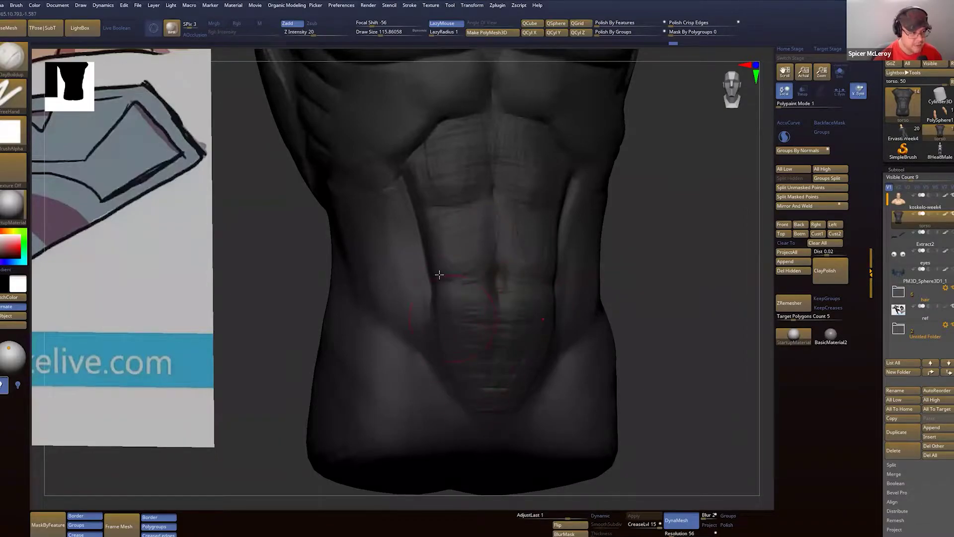
# Step: Carve a crease across the side of the waist with DamStandard to mark the top of the hip
pyautogui.keyDown('alt'); pyautogui.moveTo(439, 274); pyautogui.dragTo(443, 355, button='right'); pyautogui.keyUp('alt')
pyautogui.moveTo(422, 315); pyautogui.dragTo(448, 279, button='right')
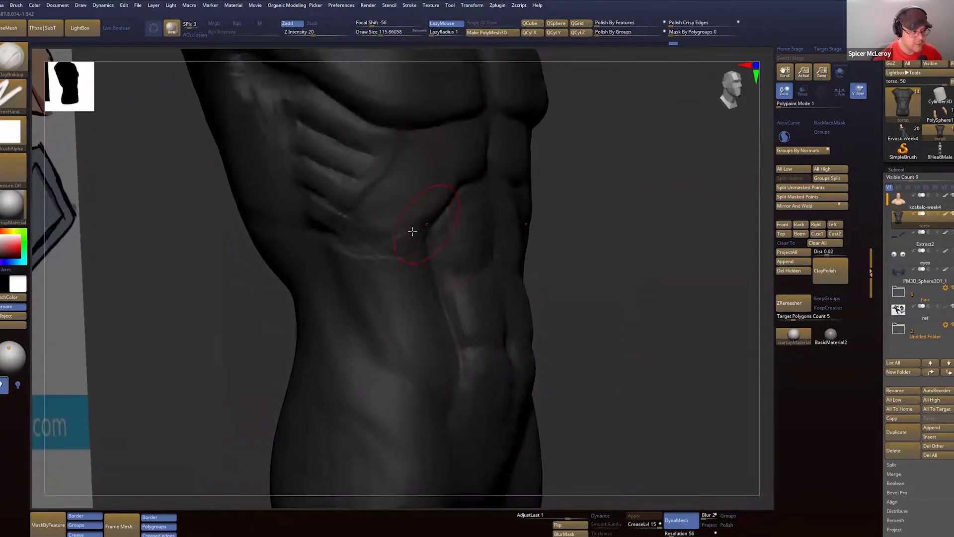
pyautogui.moveTo(413, 231)
pyautogui.mouseDown(button='right')
pyautogui.moveTo(404, 240)
pyautogui.moveTo(411, 228)
pyautogui.moveTo(457, 240)
pyautogui.moveTo(475, 215)
pyautogui.moveTo(511, 268)
pyautogui.mouseUp(button='right')
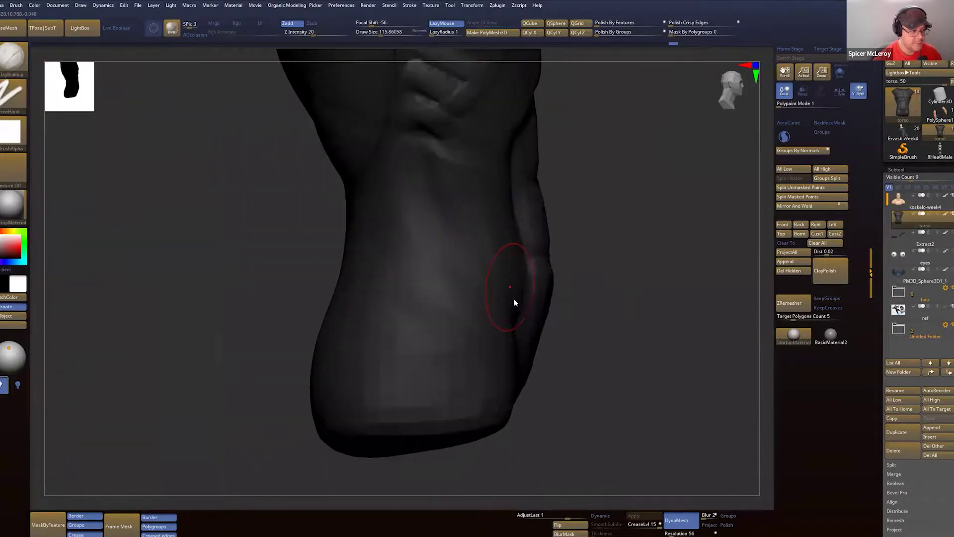
pyautogui.press('b')
pyautogui.press('d')
pyautogui.press('s')
pyautogui.moveTo(479, 274); pyautogui.dragTo(389, 255)
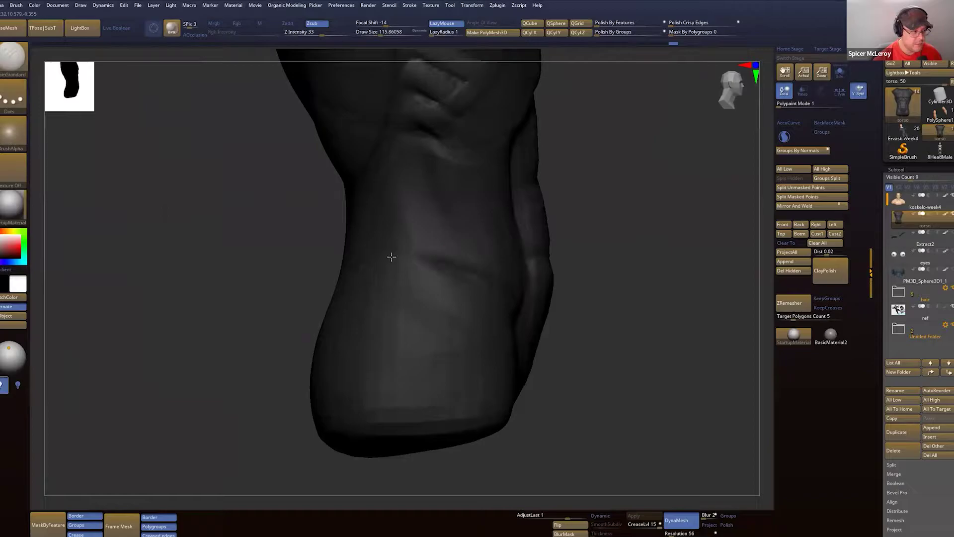
# Step: Switch to the skeleton model and examine the pelvis and its iliac crest from the side and front
pyautogui.click(943, 145)
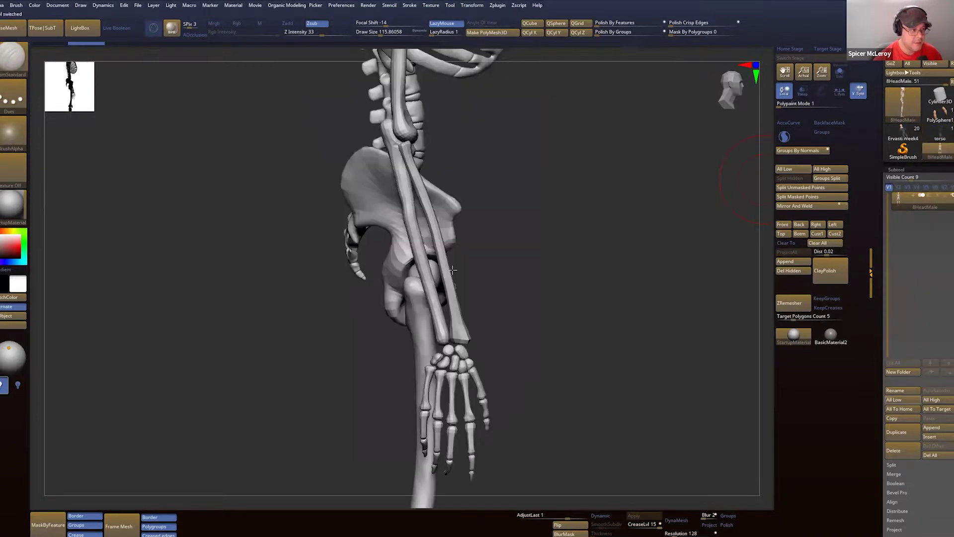
pyautogui.keyDown('ctrl'); pyautogui.moveTo(473, 262); pyautogui.dragTo(516, 300, button='right'); pyautogui.keyUp('ctrl')
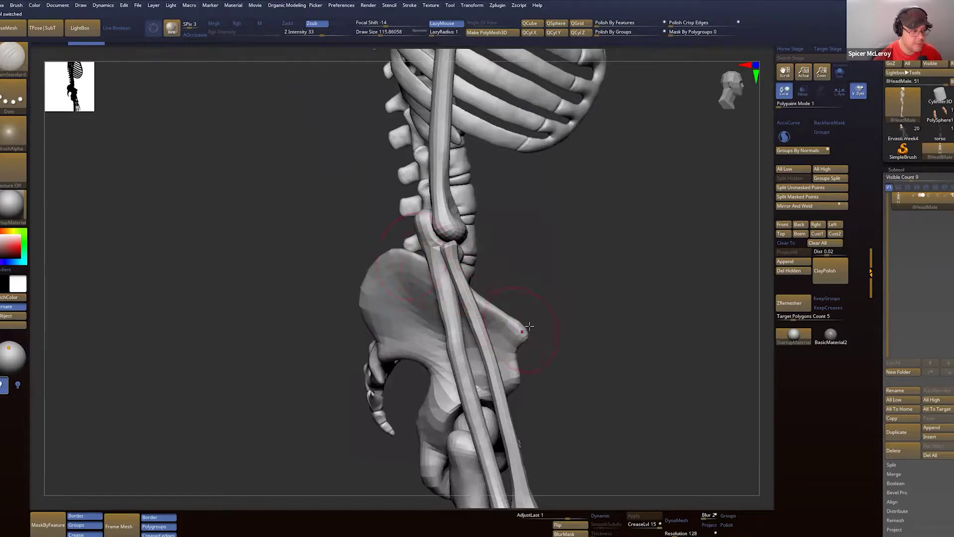
pyautogui.moveTo(575, 311); pyautogui.dragTo(520, 329)
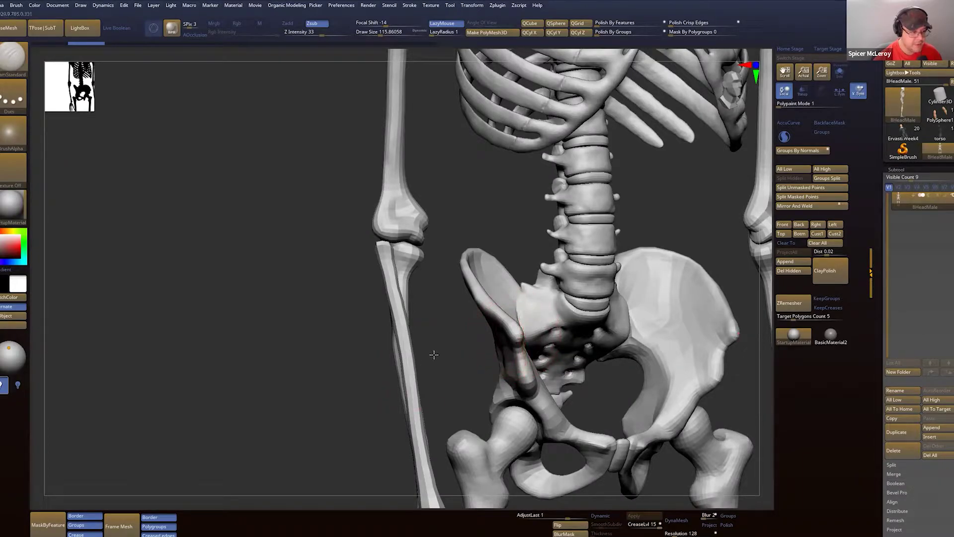
pyautogui.moveTo(434, 354); pyautogui.dragTo(489, 329)
pyautogui.moveTo(609, 232); pyautogui.dragTo(594, 263)
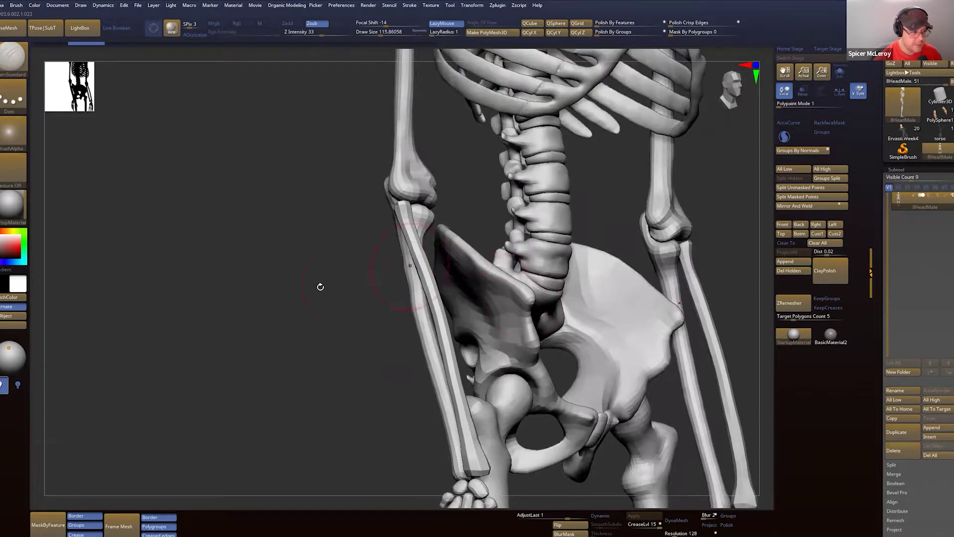
pyautogui.moveTo(320, 287); pyautogui.dragTo(375, 234, button='right')
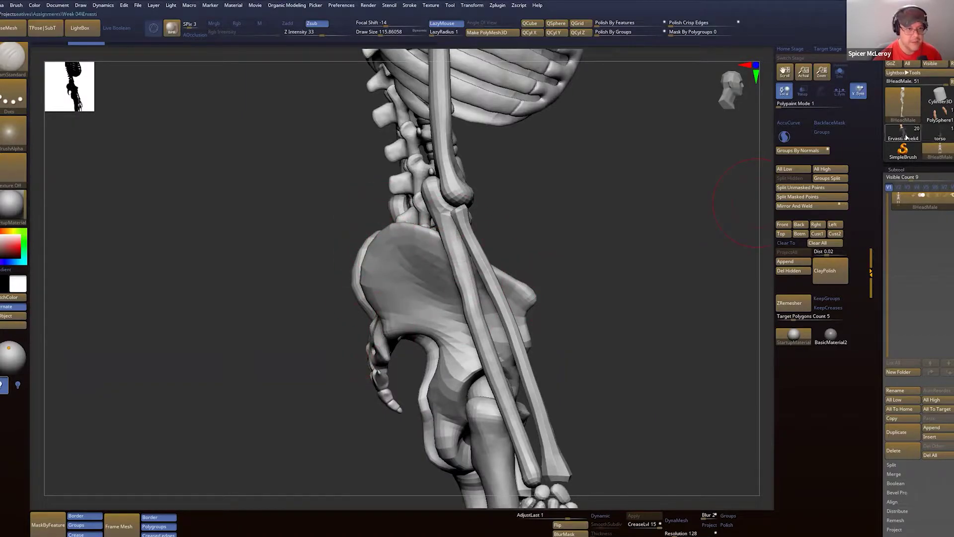
# Step: Return to the torso and carve the iliac crest line with DamStandard around the side of the waist towards the back
pyautogui.click(937, 135)
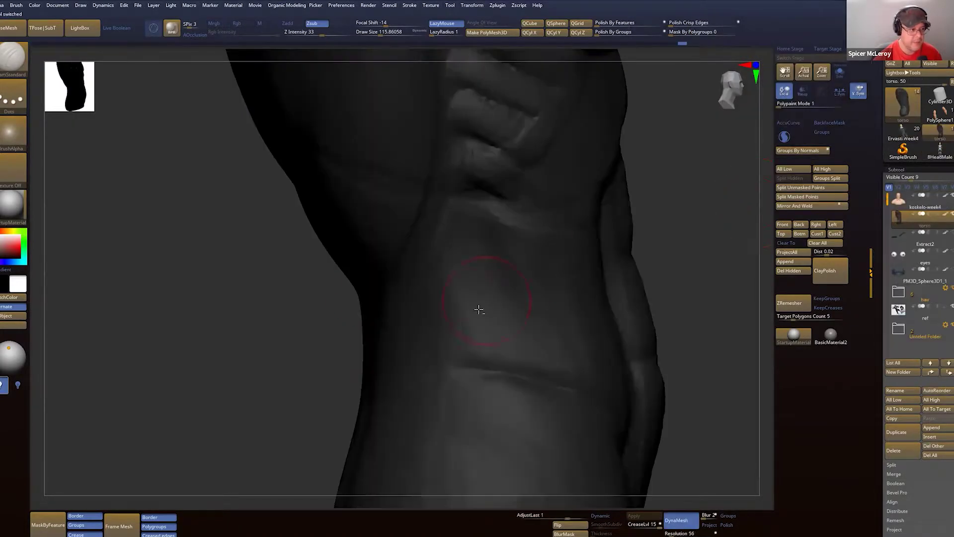
pyautogui.moveTo(478, 309); pyautogui.dragTo(327, 288, button='right')
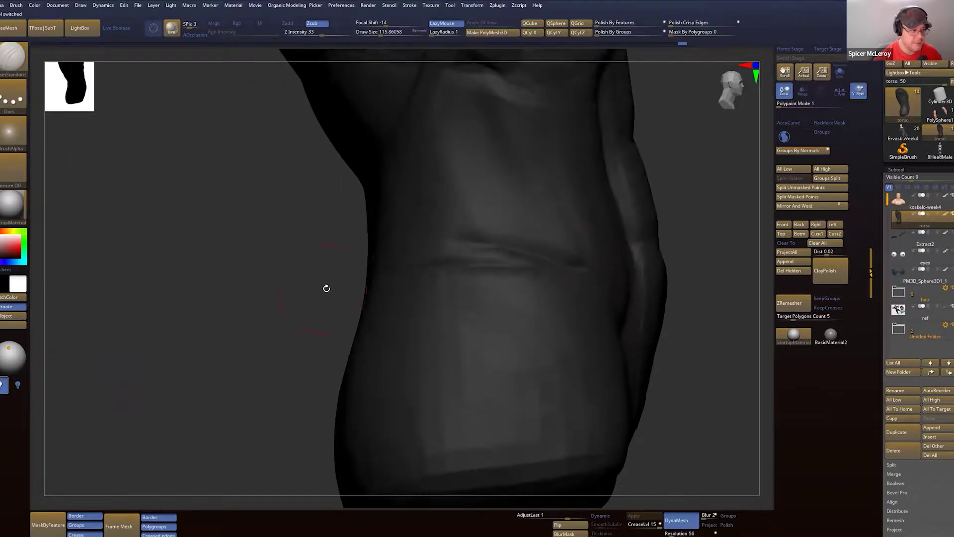
pyautogui.moveTo(700, 251); pyautogui.dragTo(662, 276, button='right')
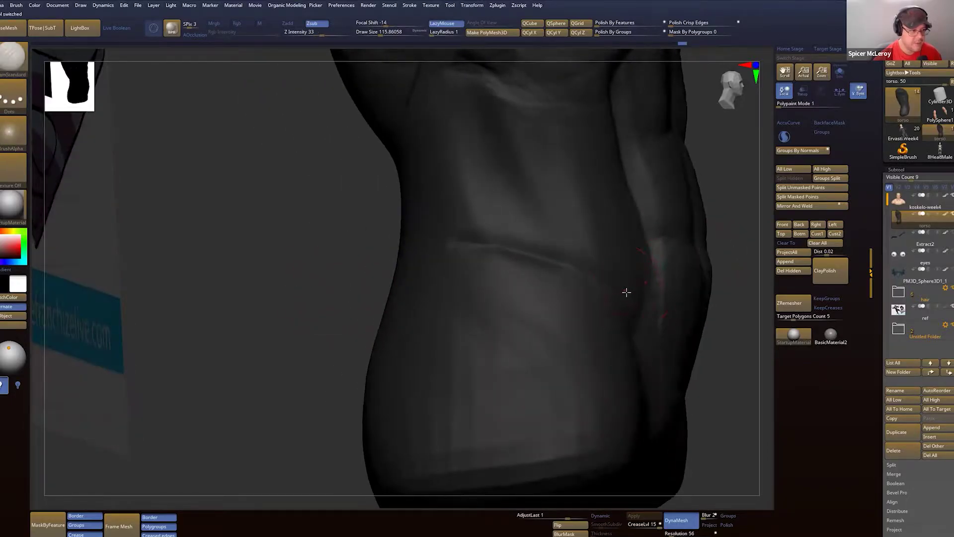
pyautogui.moveTo(398, 234); pyautogui.dragTo(358, 249, button='right')
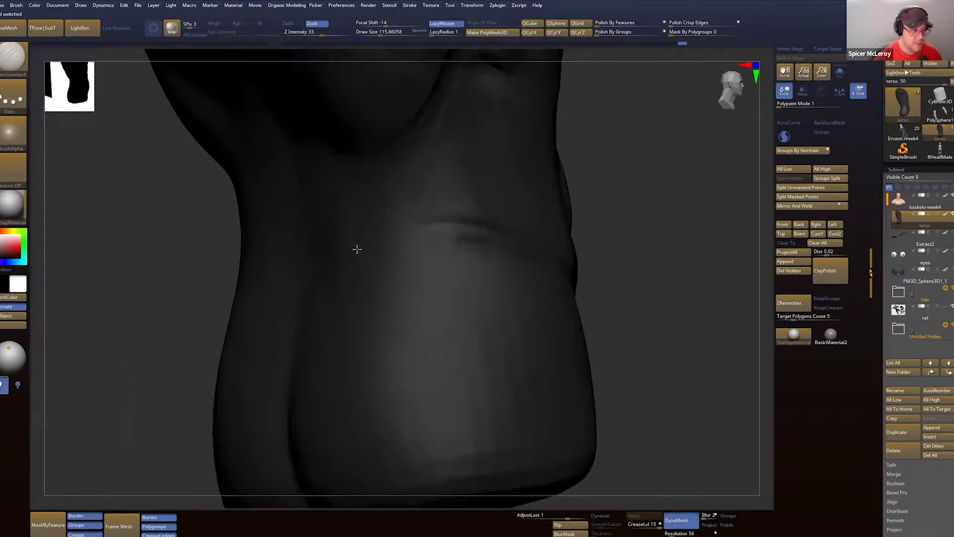
pyautogui.moveTo(500, 231); pyautogui.dragTo(368, 242)
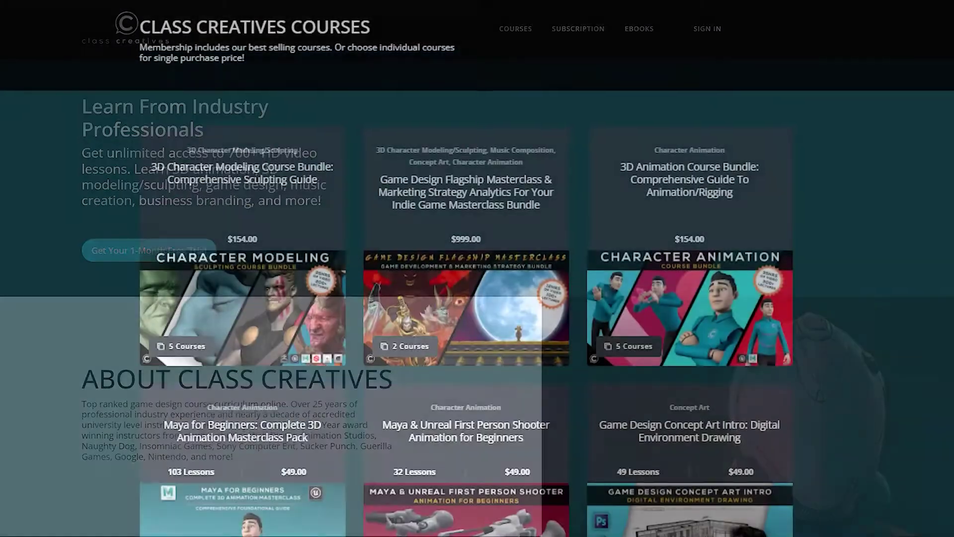
pyautogui.scroll(-10, 477, 268)
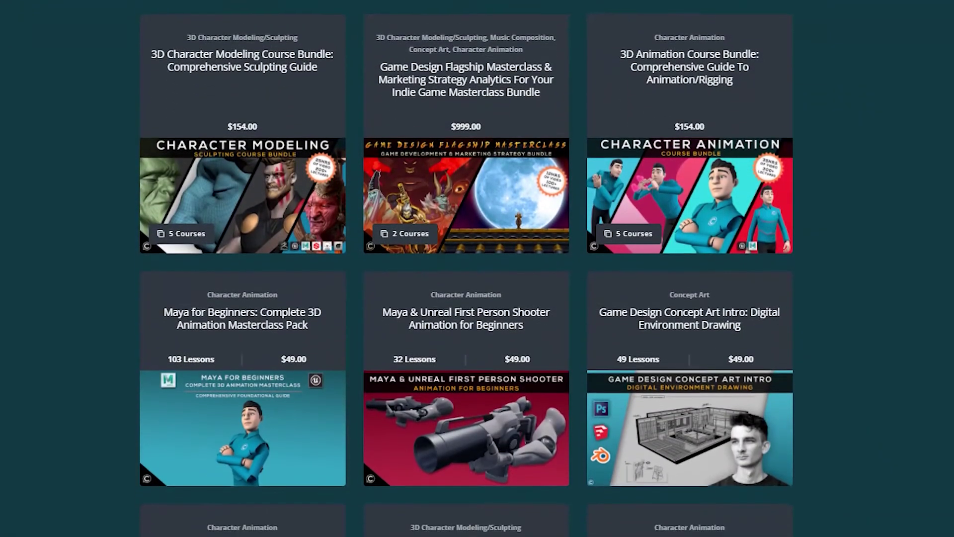
pyautogui.scroll(-5, 477, 269)
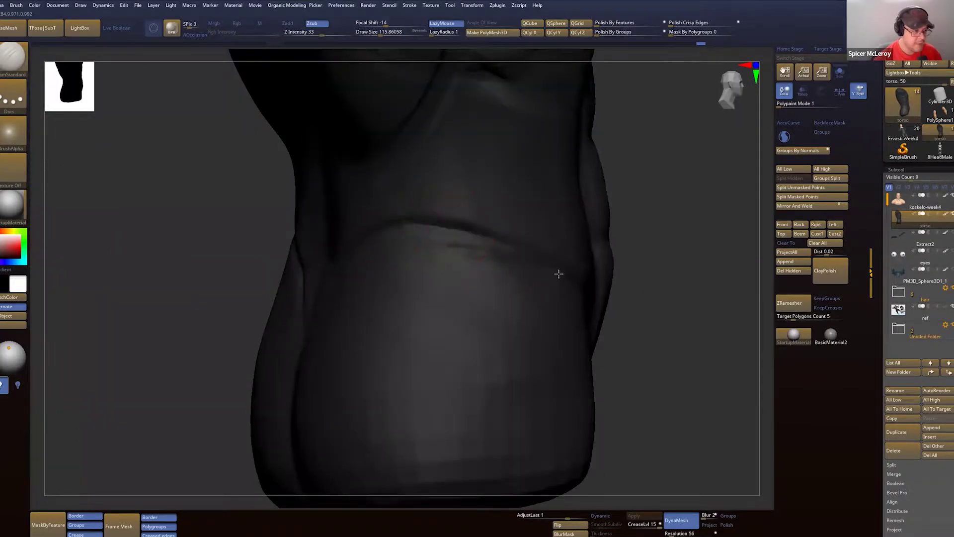
# Step: Build up clay on the lower back, from the waist down to the iliac crest crease, with ClayBuildup
pyautogui.moveTo(658, 272); pyautogui.dragTo(556, 266)
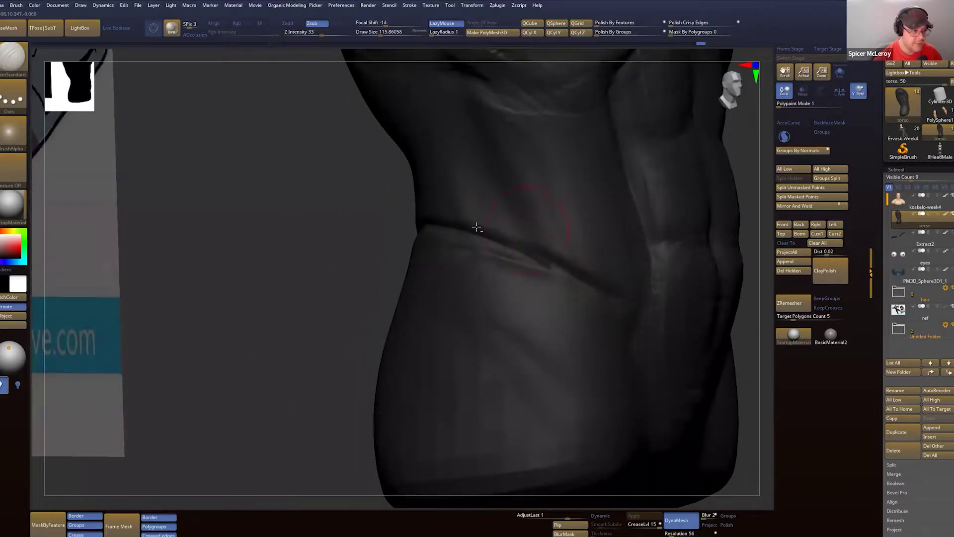
pyautogui.moveTo(477, 226)
pyautogui.keyDown('alt'); pyautogui.mouseDown(button='right')
pyautogui.moveTo(440, 266)
pyautogui.moveTo(464, 269)
pyautogui.moveTo(359, 274)
pyautogui.mouseUp(button='right'); pyautogui.keyUp('alt')
pyautogui.press('b')
pyautogui.press('c')
pyautogui.press('b')
pyautogui.moveTo(398, 241); pyautogui.dragTo(422, 198, button='right')
pyautogui.moveTo(390, 211)
pyautogui.mouseDown()
pyautogui.moveTo(335, 256)
pyautogui.moveTo(318, 323)
pyautogui.mouseUp()
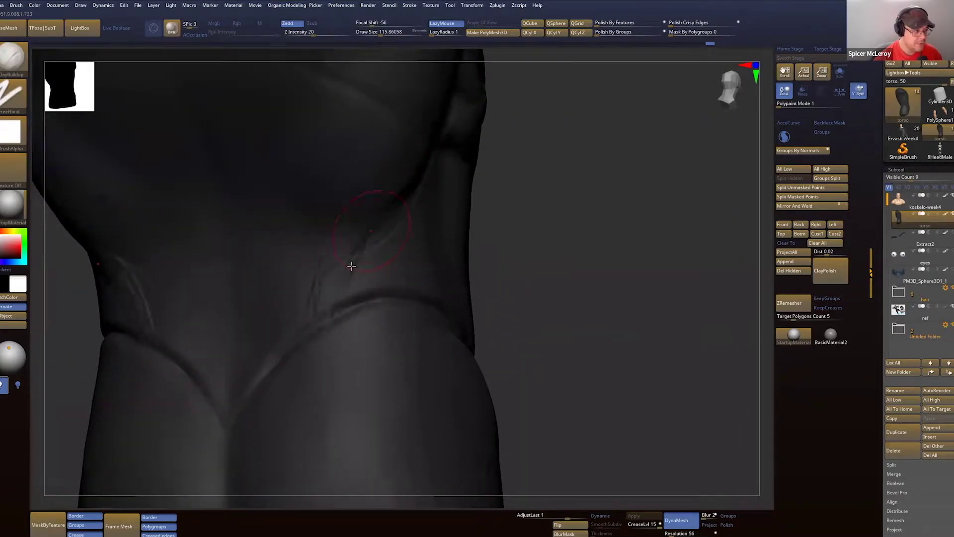
pyautogui.moveTo(351, 265); pyautogui.dragTo(337, 309)
pyautogui.moveTo(544, 236); pyautogui.dragTo(535, 236, button='right')
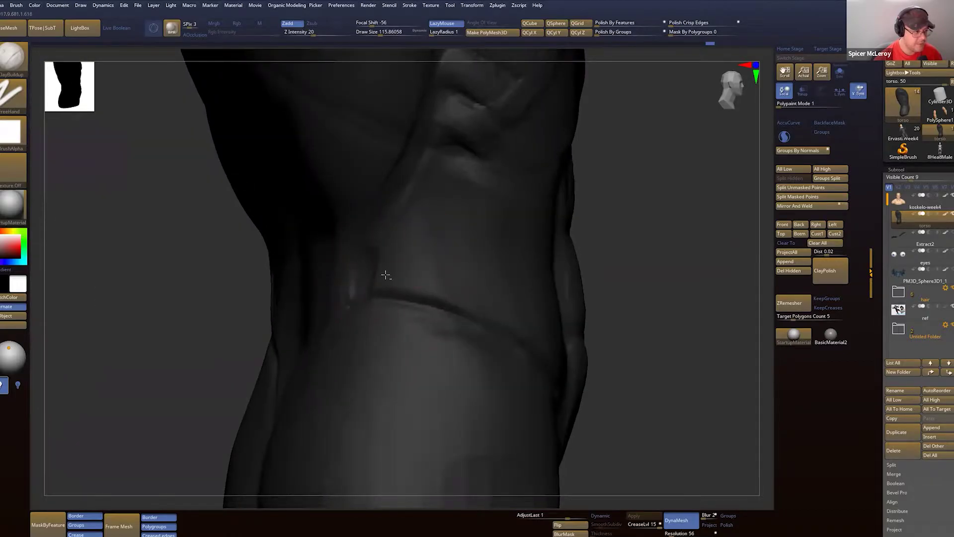
# Step: Switch to the skeleton model and examine the gap between the lower ribs and pelvis from the back, side and front
pyautogui.keyDown('alt'); pyautogui.moveTo(428, 247); pyautogui.dragTo(433, 294, button='right'); pyautogui.keyUp('alt')
pyautogui.click(939, 149)
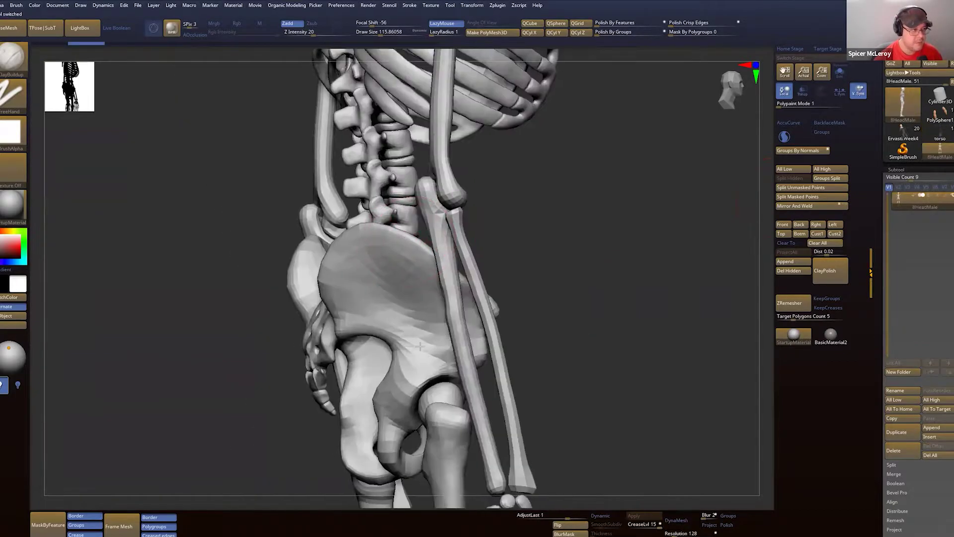
pyautogui.moveTo(419, 347); pyautogui.dragTo(399, 258, button='right')
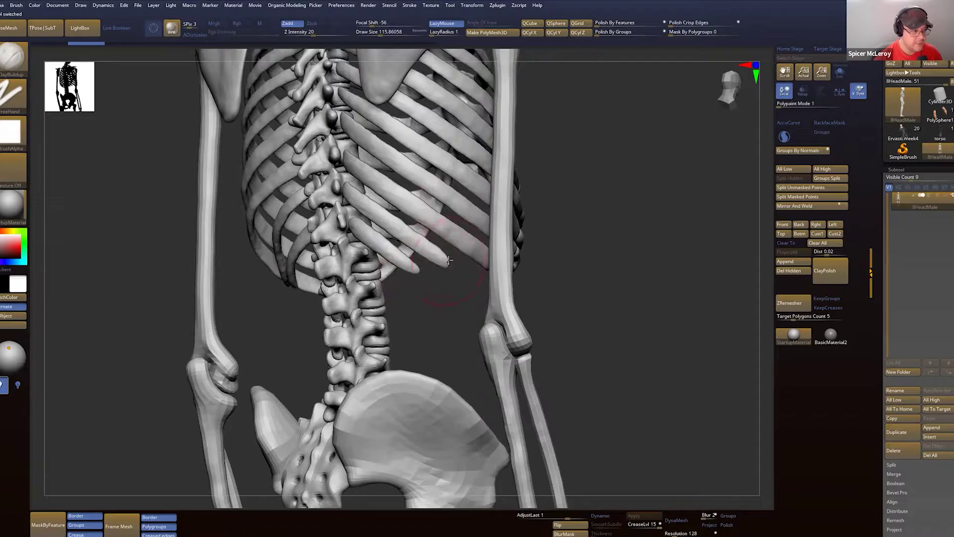
pyautogui.moveTo(635, 202); pyautogui.dragTo(514, 231)
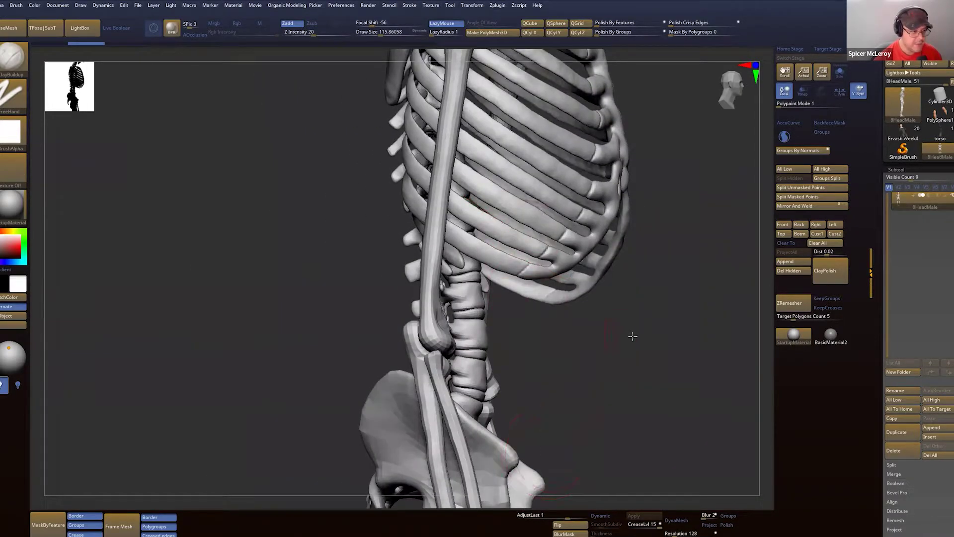
pyautogui.moveTo(632, 336); pyautogui.dragTo(565, 334)
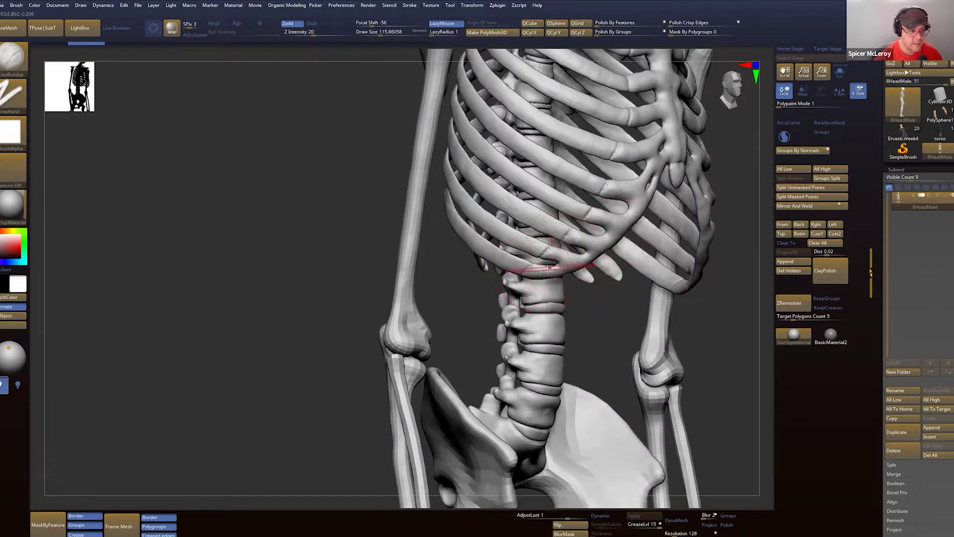
# Step: Return to the torso and build up the oblique with ClayBuildup strokes running from the lower ribs to the iliac crest
pyautogui.click(945, 137)
pyautogui.moveTo(305, 165); pyautogui.dragTo(372, 283)
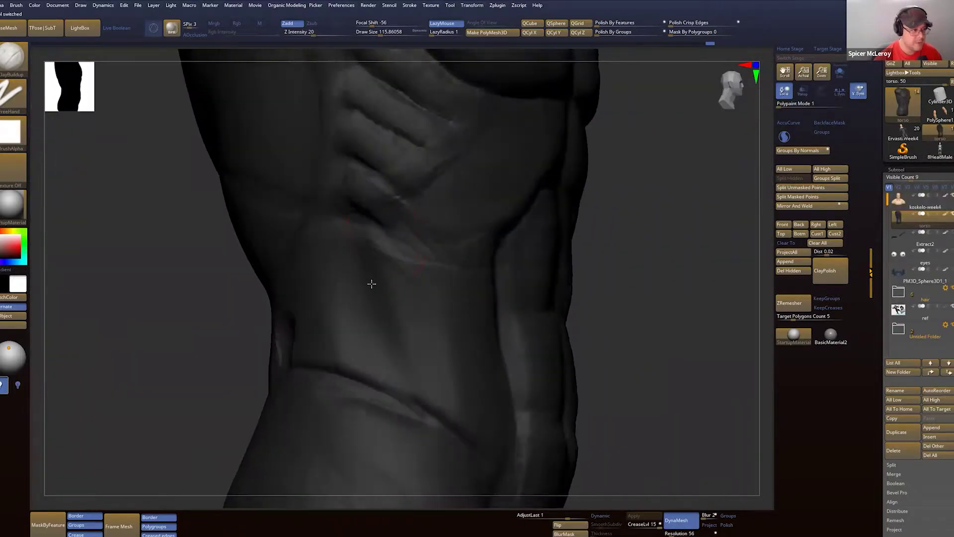
pyautogui.keyDown('alt'); pyautogui.moveTo(372, 284); pyautogui.dragTo(359, 324, button='right'); pyautogui.keyUp('alt')
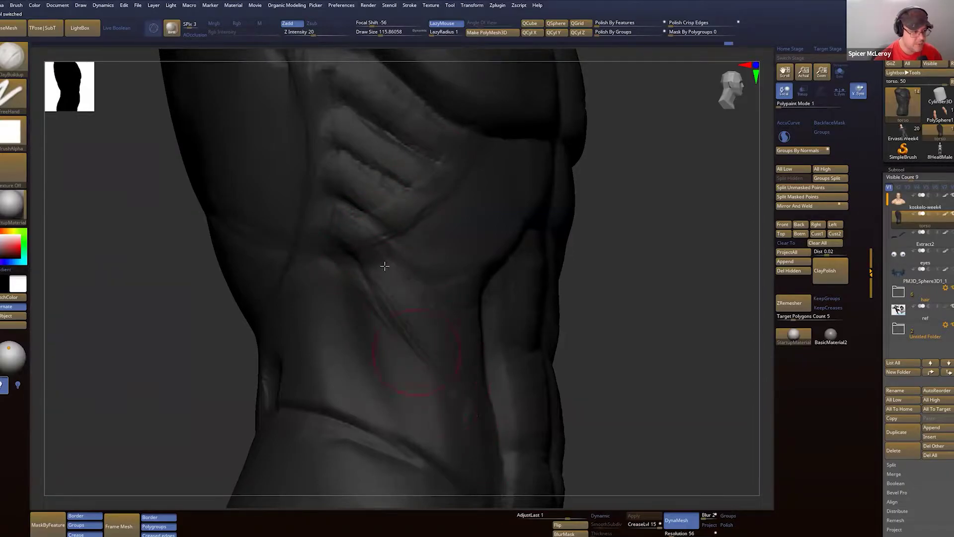
pyautogui.moveTo(384, 265)
pyautogui.keyDown('alt'); pyautogui.mouseDown(button='right')
pyautogui.moveTo(385, 221)
pyautogui.moveTo(410, 223)
pyautogui.mouseUp(button='right'); pyautogui.keyUp('alt')
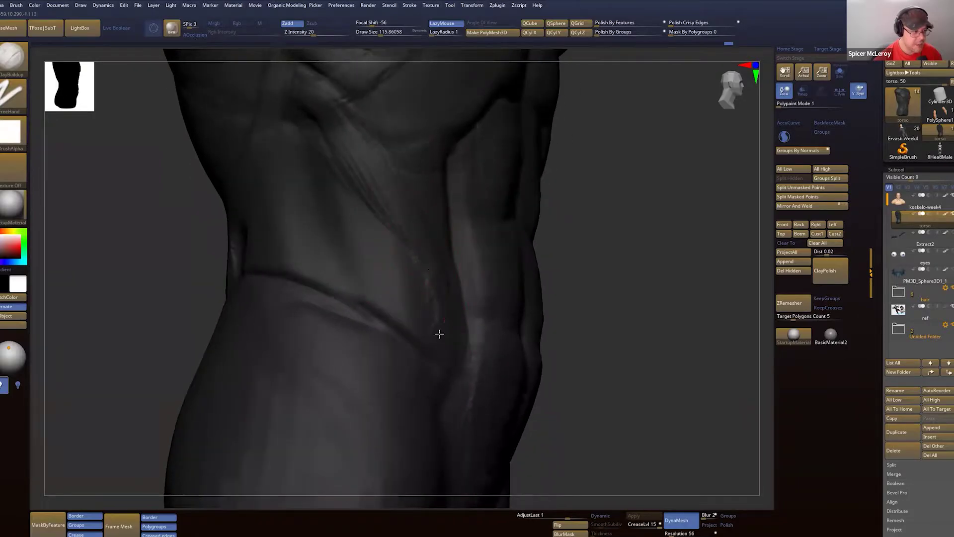
pyautogui.moveTo(439, 285); pyautogui.dragTo(289, 334, button='right')
pyautogui.moveTo(287, 308); pyautogui.dragTo(338, 381)
pyautogui.moveTo(310, 298); pyautogui.dragTo(344, 373)
pyautogui.moveTo(318, 281); pyautogui.dragTo(353, 366)
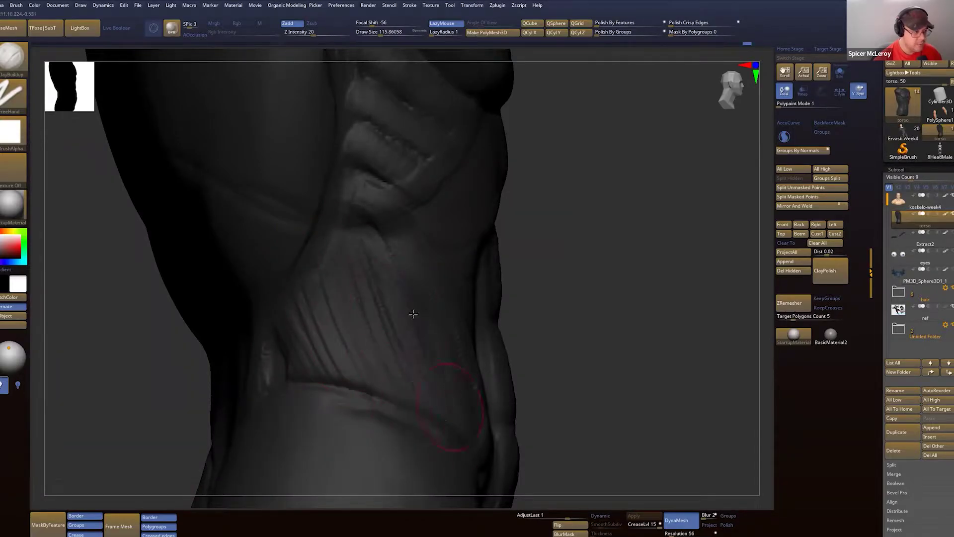
# Step: Layer diagonal ClayBuildup strokes across the oblique, working from beneath the lowest rib down to the iliac crest
pyautogui.moveTo(318, 261); pyautogui.dragTo(396, 238)
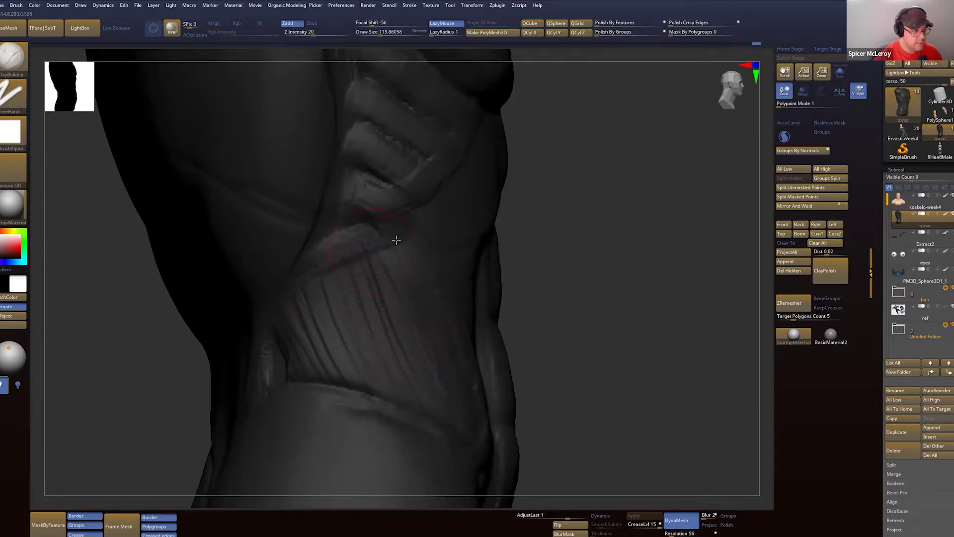
pyautogui.moveTo(298, 280); pyautogui.dragTo(376, 257)
pyautogui.moveTo(291, 302); pyautogui.dragTo(402, 263)
pyautogui.moveTo(285, 324); pyautogui.dragTo(417, 274)
pyautogui.moveTo(305, 339); pyautogui.dragTo(436, 292)
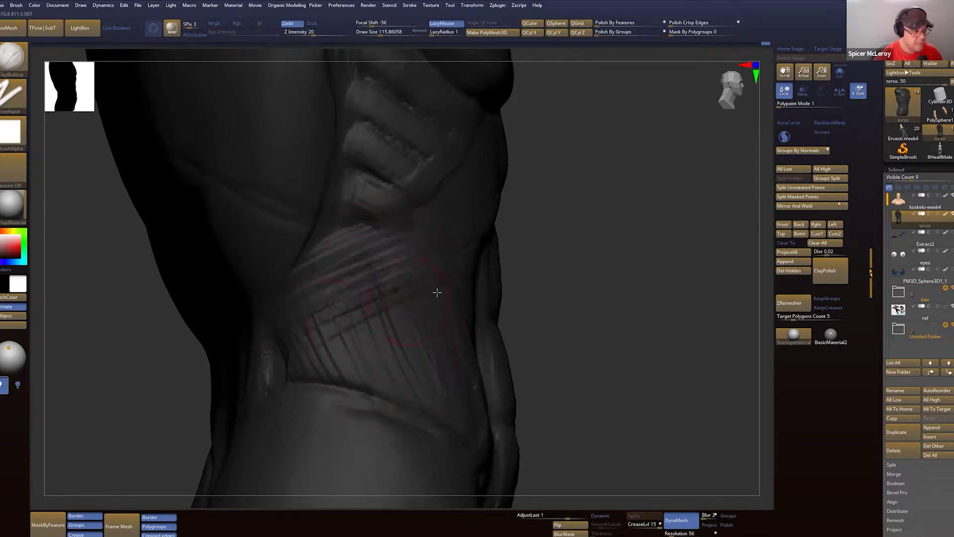
pyautogui.moveTo(313, 358); pyautogui.dragTo(442, 305)
pyautogui.moveTo(330, 376); pyautogui.dragTo(439, 324)
pyautogui.moveTo(348, 390)
pyautogui.mouseDown()
pyautogui.moveTo(446, 344)
pyautogui.moveTo(465, 359)
pyautogui.mouseUp()
pyautogui.moveTo(398, 413); pyautogui.dragTo(455, 383)
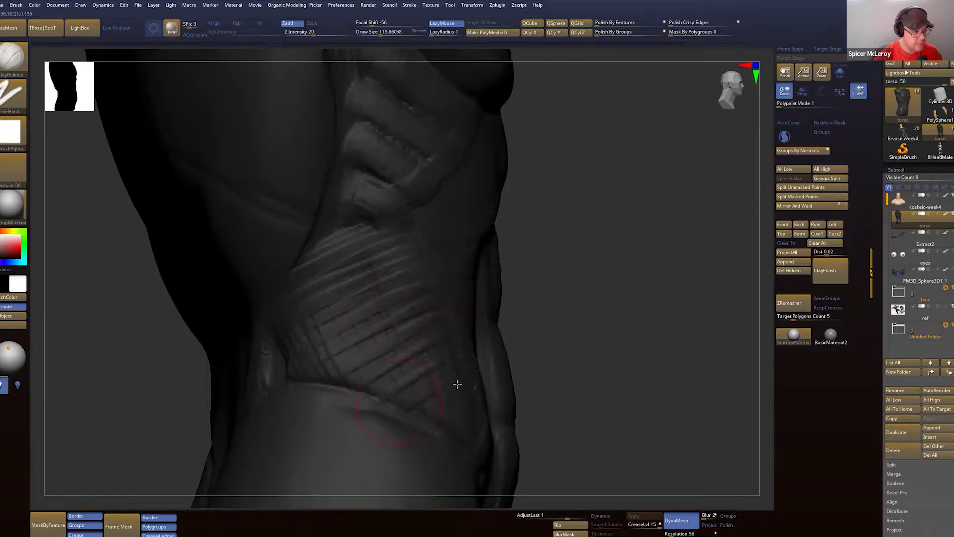
pyautogui.moveTo(431, 417); pyautogui.dragTo(478, 404)
pyautogui.moveTo(597, 337); pyautogui.dragTo(617, 339)
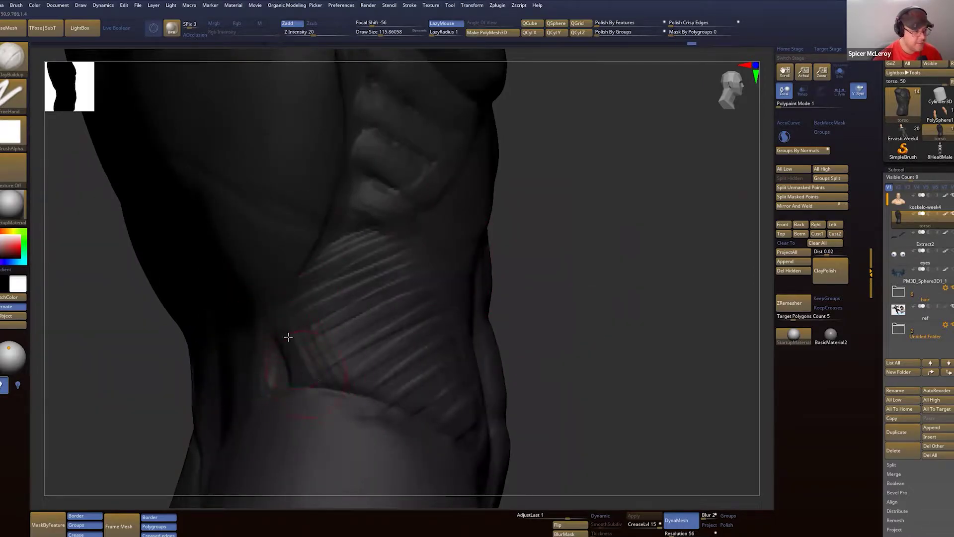
# Step: Carve the rear edge of the oblique with DamStandard, from the lower ribs down to the hip
pyautogui.press('b')
pyautogui.press('d')
pyautogui.press('s')
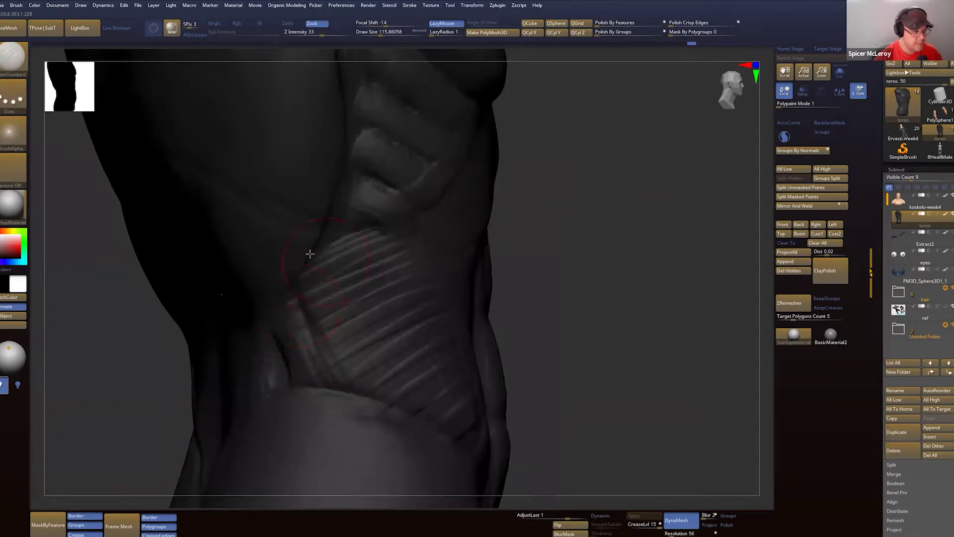
# Step: Fill out the side and lower edge of the oblique with ClayBuildup
pyautogui.press('b')
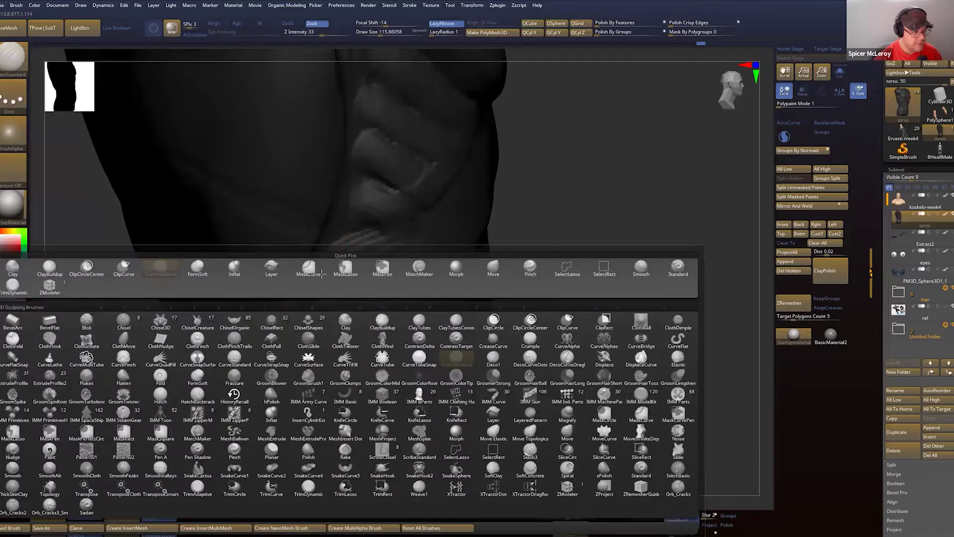
pyautogui.press('c')
pyautogui.press('b')
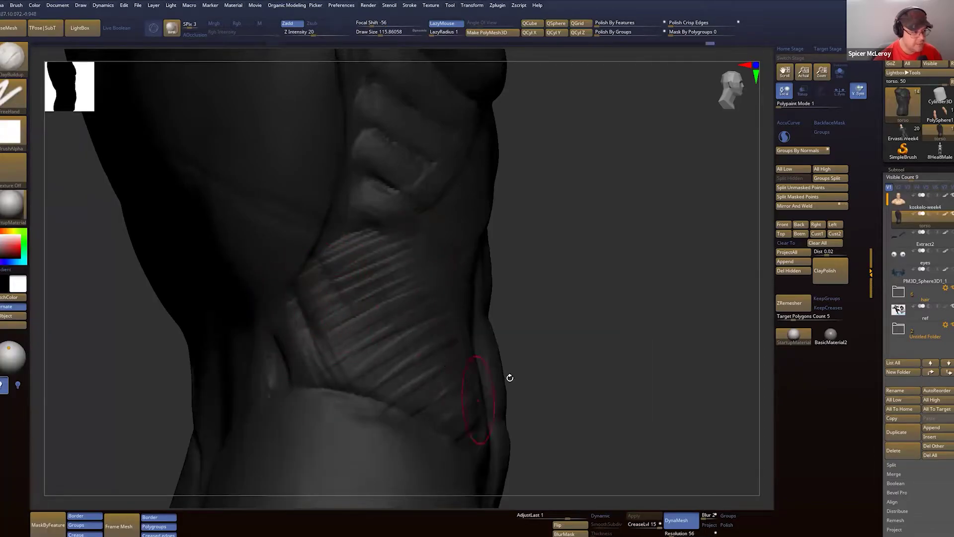
pyautogui.moveTo(581, 324); pyautogui.dragTo(553, 315)
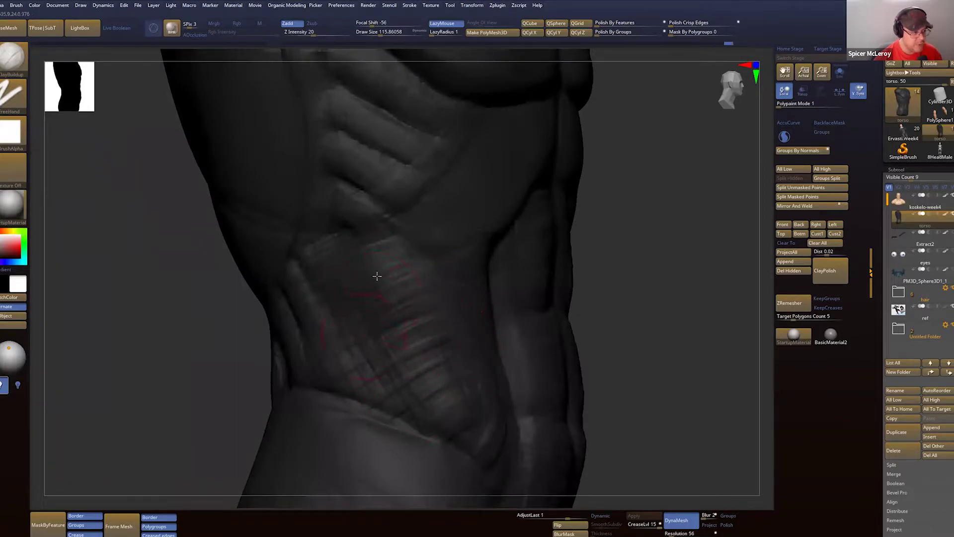
pyautogui.moveTo(322, 324)
pyautogui.mouseDown()
pyautogui.moveTo(317, 363)
pyautogui.moveTo(417, 340)
pyautogui.moveTo(395, 272)
pyautogui.moveTo(383, 329)
pyautogui.moveTo(413, 375)
pyautogui.mouseUp()
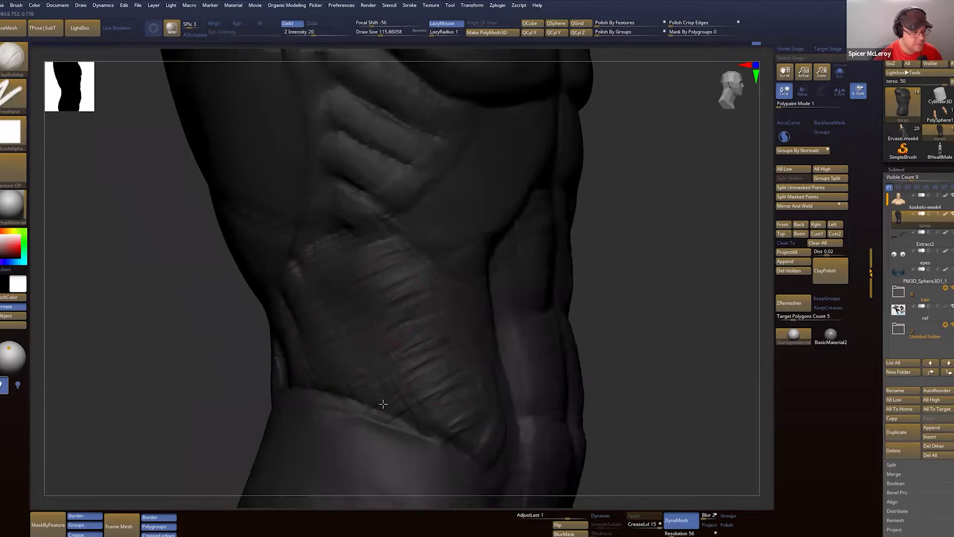
pyautogui.moveTo(384, 404); pyautogui.dragTo(426, 395)
pyautogui.moveTo(355, 251); pyautogui.dragTo(309, 333)
# Step: Add clay below the front edge of the rib cage, in the strip between the oblique and the abdominals
pyautogui.moveTo(658, 243)
pyautogui.mouseDown()
pyautogui.moveTo(596, 283)
pyautogui.moveTo(420, 334)
pyautogui.mouseUp()
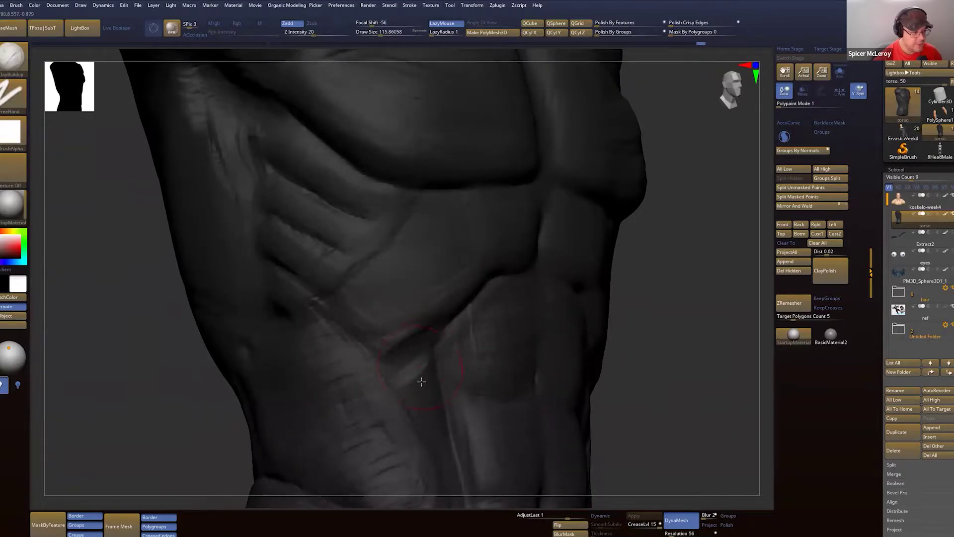
pyautogui.moveTo(431, 399); pyautogui.dragTo(436, 435)
pyautogui.moveTo(648, 311)
pyautogui.mouseDown()
pyautogui.moveTo(632, 244)
pyautogui.moveTo(586, 248)
pyautogui.mouseUp()
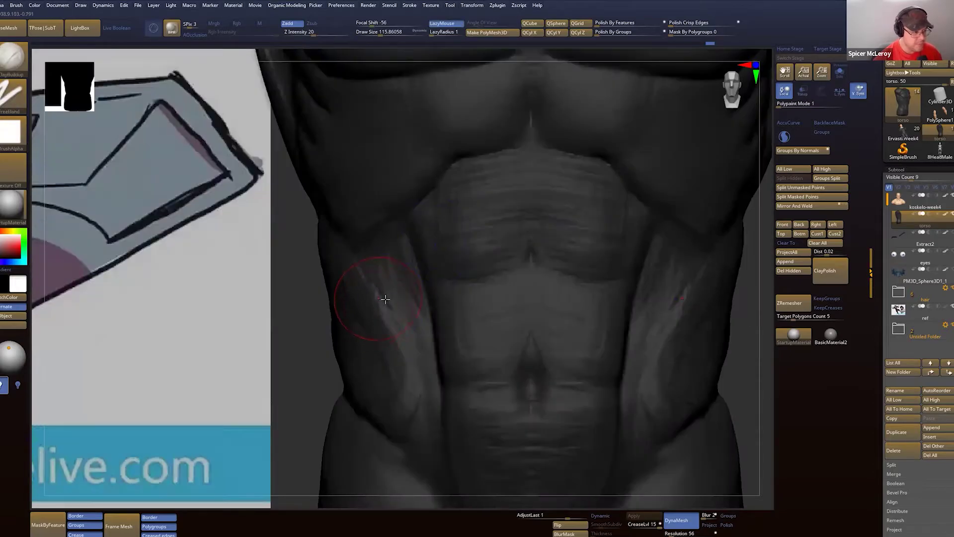
# Step: Flatten the strip between the oblique and the abdominals with TrimDynamic and plane the oblique's surface
pyautogui.moveTo(383, 299); pyautogui.dragTo(431, 309, button='right')
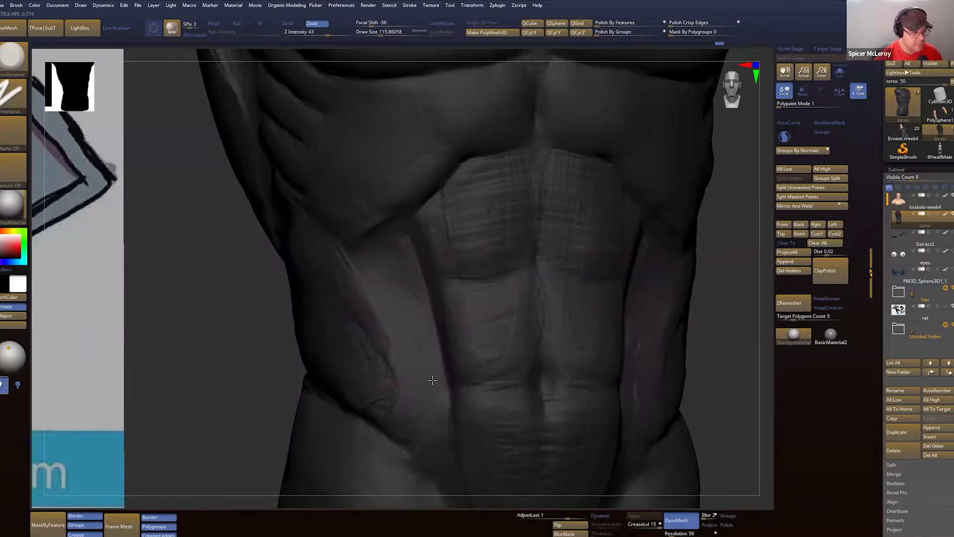
pyautogui.moveTo(432, 380); pyautogui.dragTo(411, 318)
pyautogui.moveTo(348, 291); pyautogui.dragTo(393, 269, button='right')
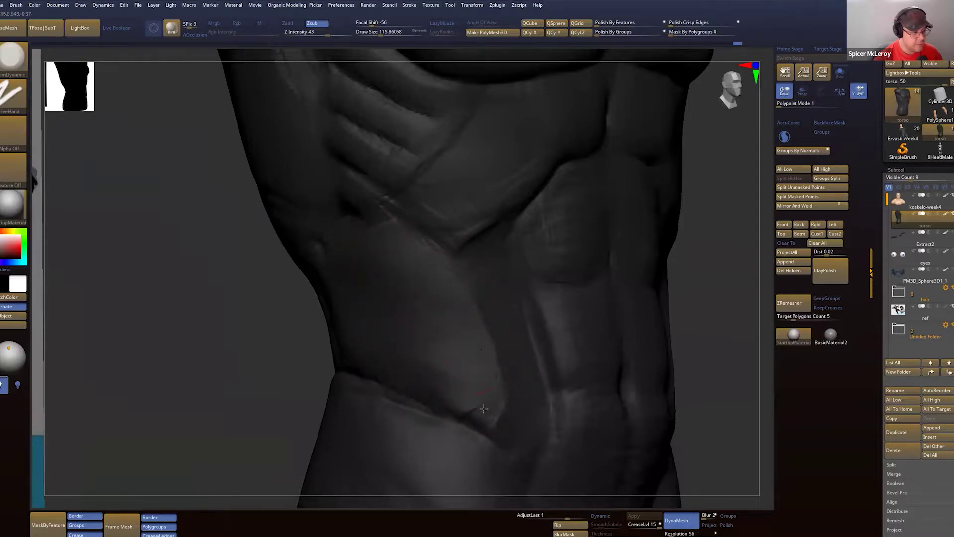
# Step: Thicken the lower edge of the oblique just above the iliac crest with ClayBuildup
pyautogui.press('b')
pyautogui.press('c')
pyautogui.press('b')
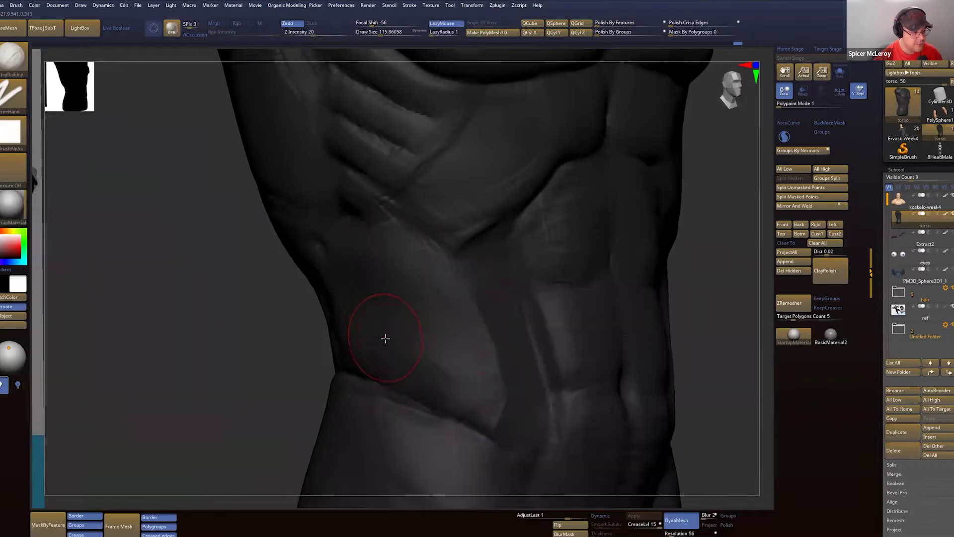
pyautogui.moveTo(386, 337); pyautogui.dragTo(356, 358, button='right')
pyautogui.moveTo(334, 349); pyautogui.dragTo(470, 403)
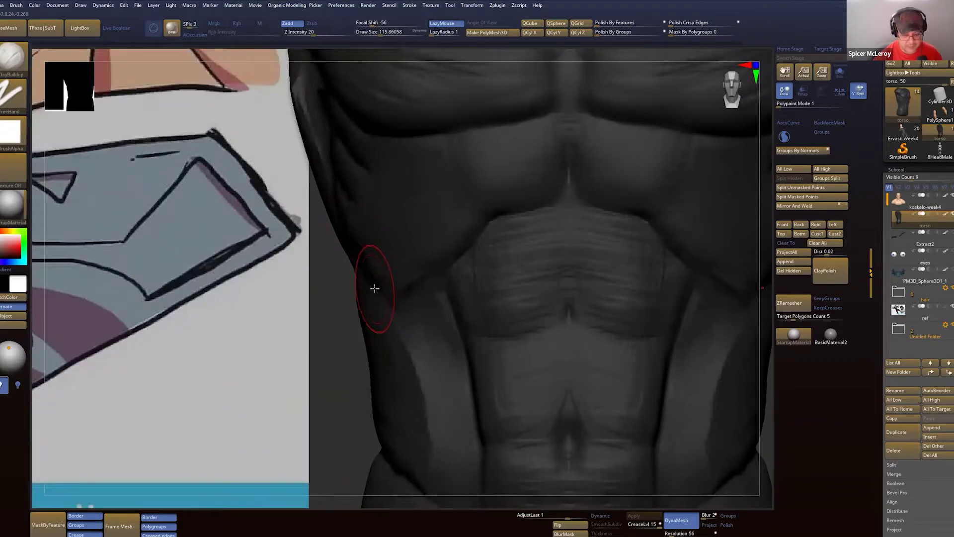
# Step: Deepen the crease between the oblique and the hip with DamStandard, along the iliac crest from the side towards the groin
pyautogui.moveTo(375, 303)
pyautogui.keyDown('alt'); pyautogui.mouseDown(button='right')
pyautogui.moveTo(372, 224)
pyautogui.moveTo(382, 218)
pyautogui.mouseUp(button='right'); pyautogui.keyUp('alt')
pyautogui.moveTo(411, 273); pyautogui.dragTo(380, 212, button='right')
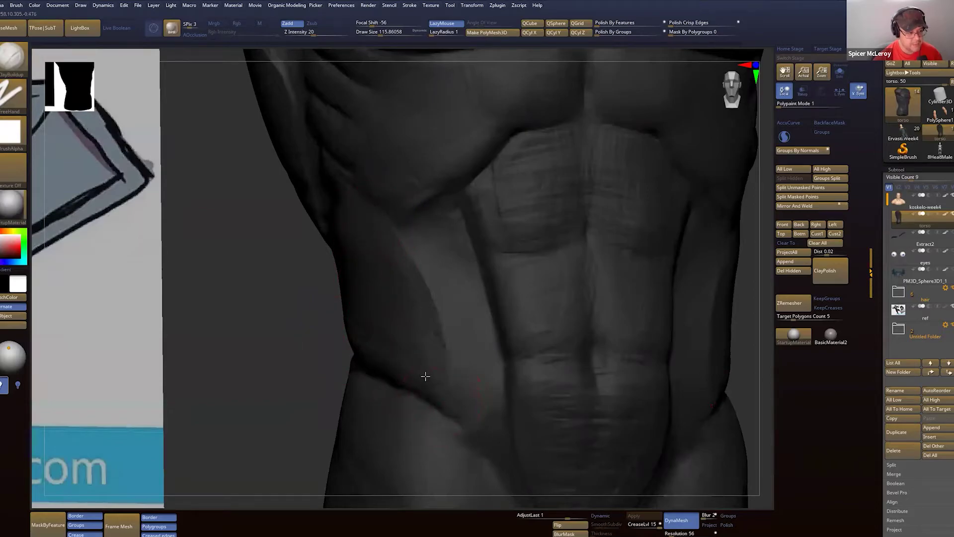
pyautogui.moveTo(426, 376); pyautogui.dragTo(490, 376, button='right')
pyautogui.press('b')
pyautogui.press('d')
pyautogui.press('s')
pyautogui.moveTo(289, 345); pyautogui.dragTo(434, 418)
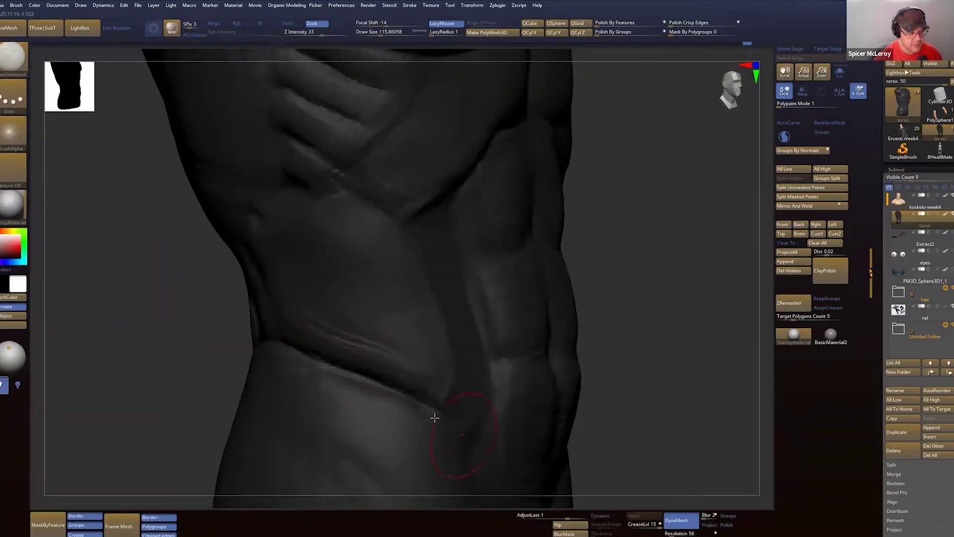
pyautogui.moveTo(260, 323); pyautogui.dragTo(293, 346, button='right')
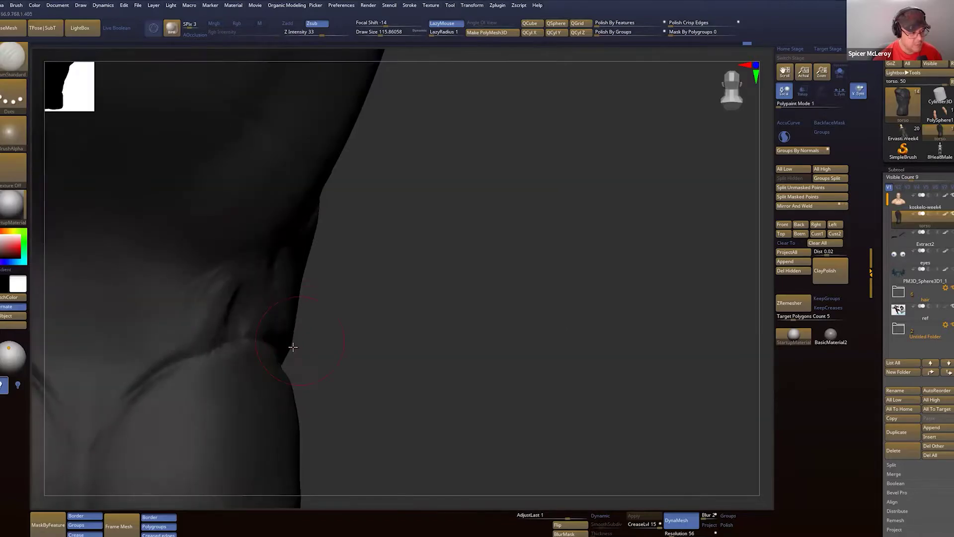
pyautogui.moveTo(379, 364); pyautogui.dragTo(341, 371, button='right')
pyautogui.moveTo(460, 374); pyautogui.dragTo(379, 351, button='right')
# Step: Reshape the waist's outer silhouette with the Move brush and smooth the side of the oblique
pyautogui.keyDown('ctrl'); pyautogui.moveTo(244, 313); pyautogui.dragTo(335, 311, button='right'); pyautogui.keyUp('ctrl')
pyautogui.press('b')
pyautogui.press('m')
pyautogui.press('v')
pyautogui.moveTo(344, 393)
pyautogui.keyDown('alt'); pyautogui.mouseDown(button='right')
pyautogui.moveTo(419, 302)
pyautogui.moveTo(409, 270)
pyautogui.mouseUp(button='right'); pyautogui.keyUp('alt')
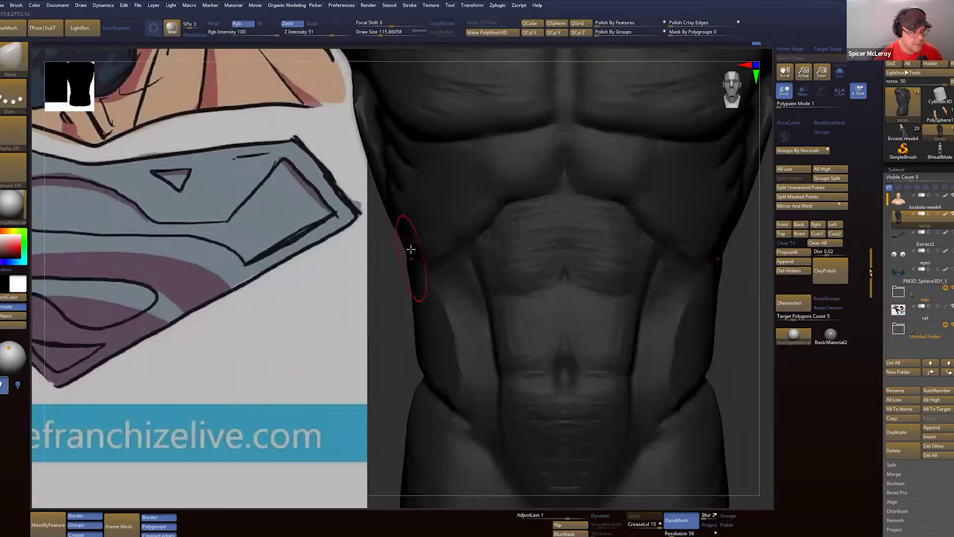
pyautogui.moveTo(417, 354); pyautogui.dragTo(413, 355)
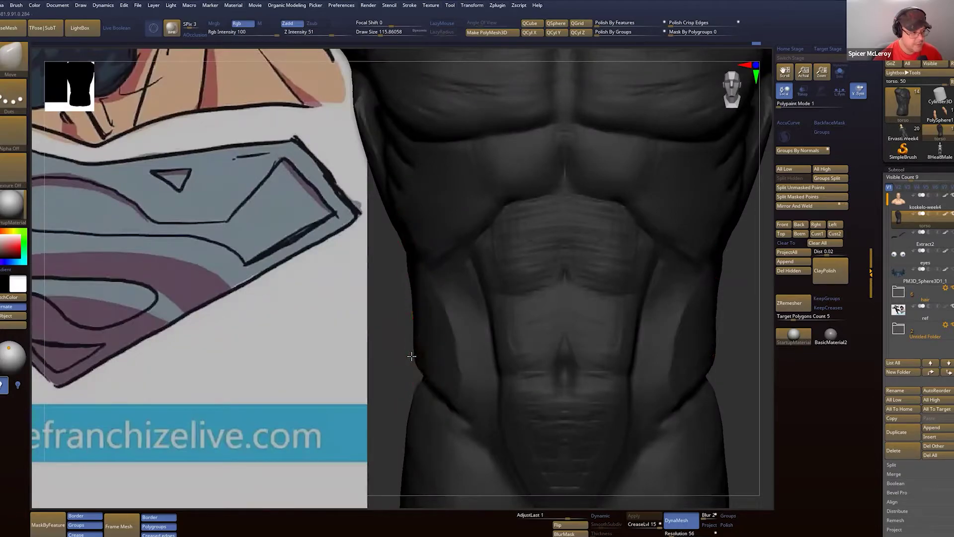
pyautogui.moveTo(413, 306); pyautogui.dragTo(416, 273)
pyautogui.press('shift')
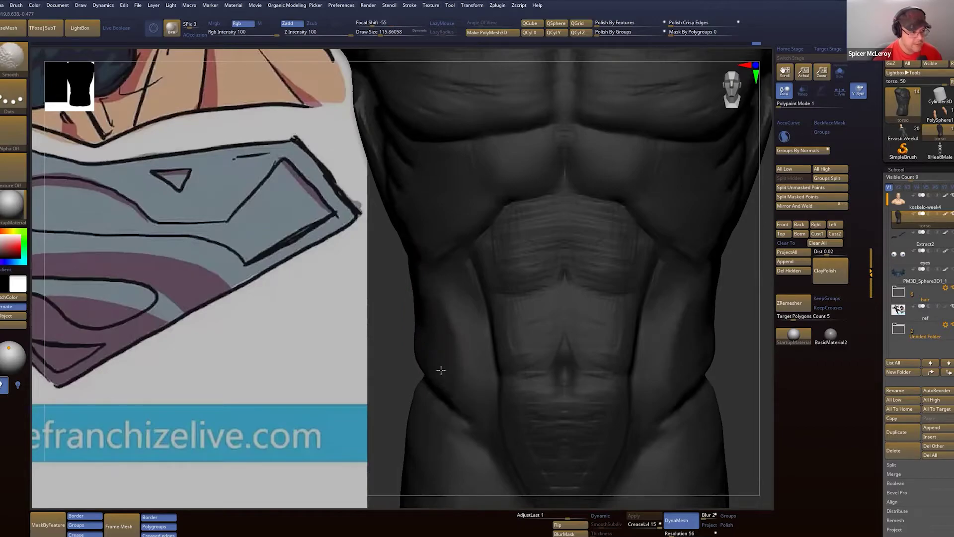
# Step: Sculpt the rib forms just beneath the pectoral with ClayBuildup on the side of the chest
pyautogui.moveTo(372, 250)
pyautogui.keyDown('alt'); pyautogui.mouseDown()
pyautogui.moveTo(330, 313)
pyautogui.moveTo(353, 322)
pyautogui.mouseUp(); pyautogui.keyUp('alt')
pyautogui.moveTo(354, 321); pyautogui.dragTo(383, 311, button='right')
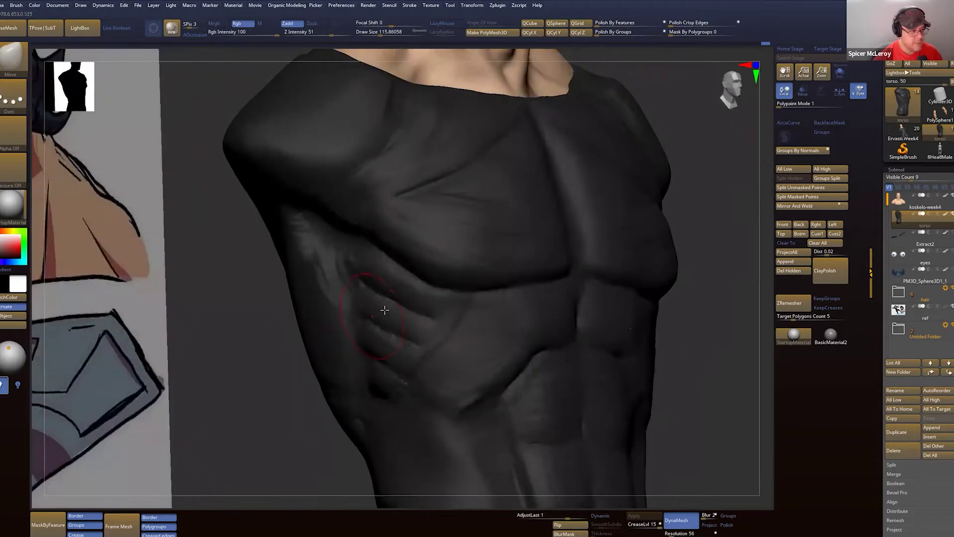
pyautogui.press('b')
pyautogui.press('c')
pyautogui.press('b')
pyautogui.keyDown('alt'); pyautogui.moveTo(506, 288); pyautogui.dragTo(404, 281, button='right'); pyautogui.keyUp('alt')
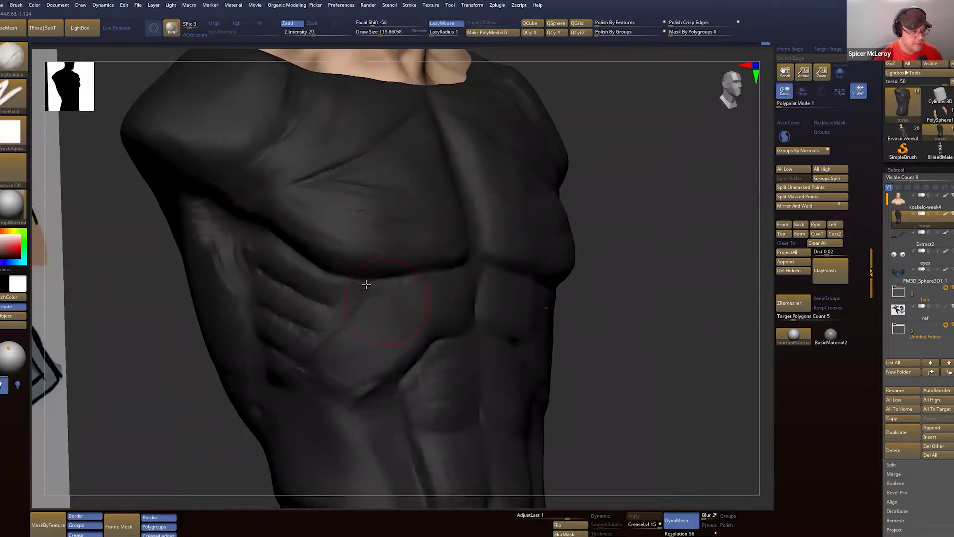
pyautogui.moveTo(330, 256); pyautogui.dragTo(337, 317, button='right')
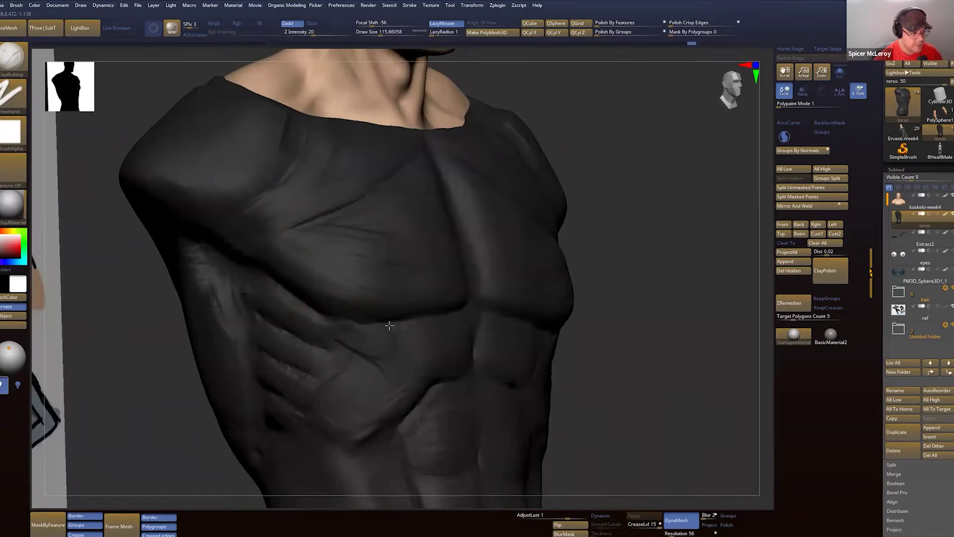
pyautogui.moveTo(348, 325); pyautogui.dragTo(307, 313, button='right')
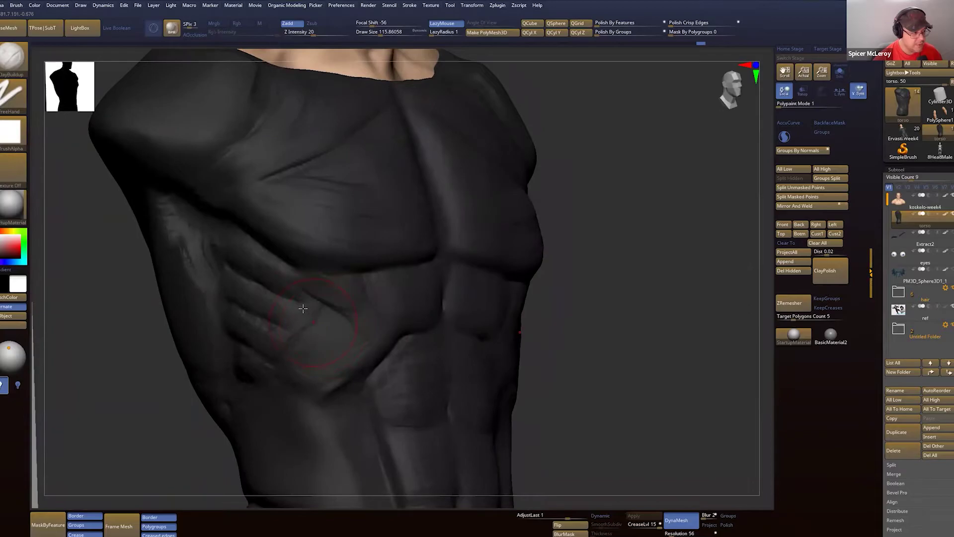
# Step: Build up diagonal muscle bands with ClayBuildup, running from the serratus across the lower rib cage down to the top of the oblique
pyautogui.moveTo(287, 334); pyautogui.dragTo(360, 410)
pyautogui.moveTo(314, 356); pyautogui.dragTo(363, 414)
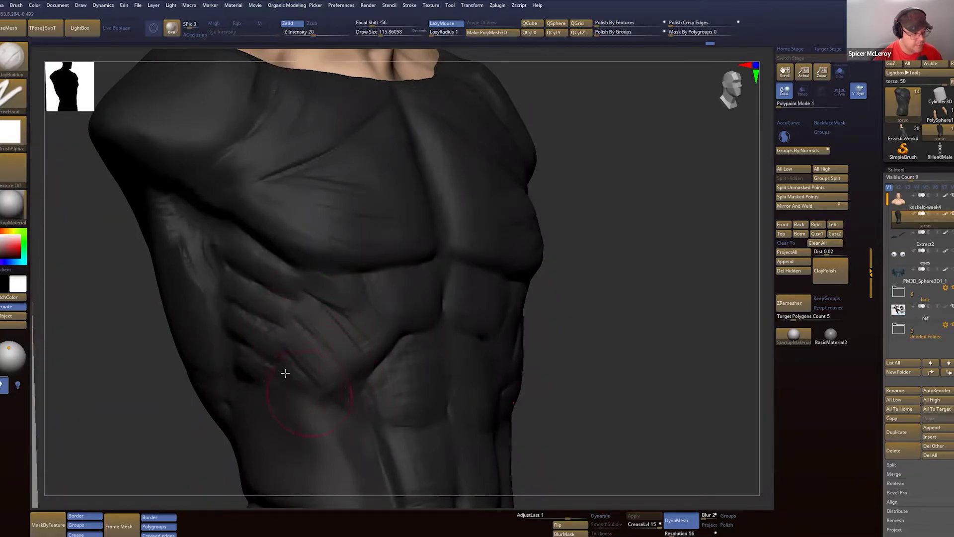
pyautogui.moveTo(284, 367); pyautogui.dragTo(364, 441)
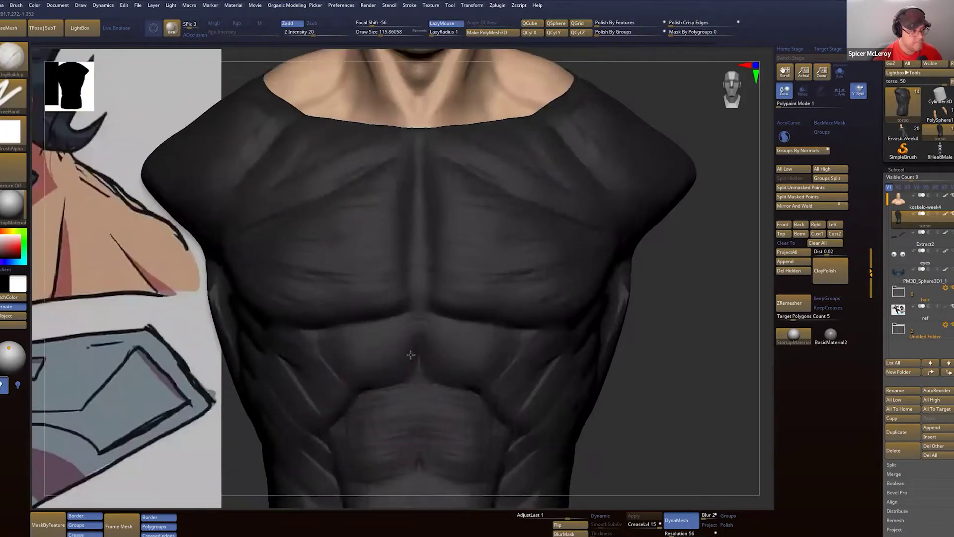
pyautogui.moveTo(355, 192)
pyautogui.keyDown('alt'); pyautogui.mouseDown(button='right')
pyautogui.moveTo(392, 270)
pyautogui.moveTo(403, 270)
pyautogui.mouseUp(button='right'); pyautogui.keyUp('alt')
pyautogui.moveTo(634, 363)
pyautogui.keyDown('alt'); pyautogui.mouseDown(button='right')
pyautogui.moveTo(641, 254)
pyautogui.moveTo(567, 251)
pyautogui.mouseUp(button='right'); pyautogui.keyUp('alt')
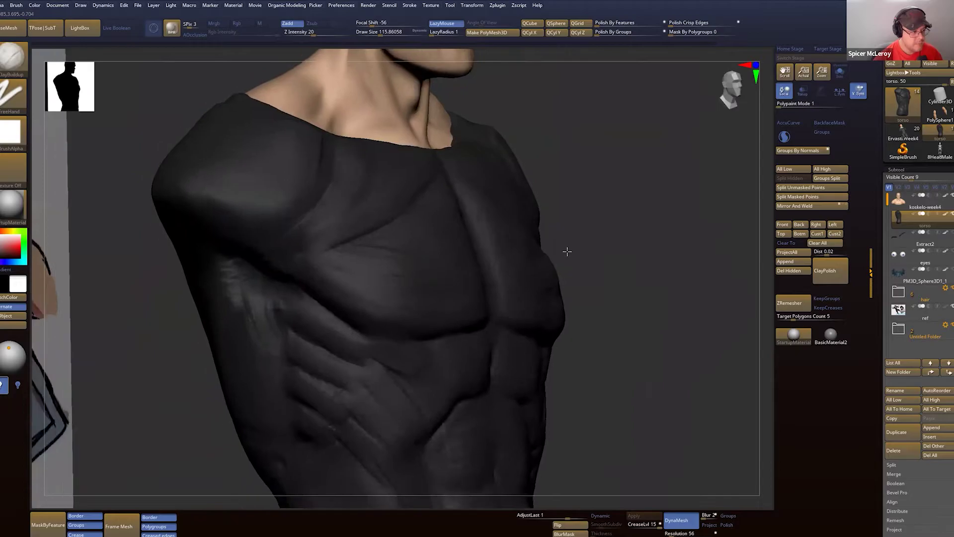
pyautogui.moveTo(567, 251)
pyautogui.mouseDown()
pyautogui.moveTo(601, 260)
pyautogui.moveTo(564, 260)
pyautogui.moveTo(603, 260)
pyautogui.moveTo(568, 258)
pyautogui.moveTo(620, 240)
pyautogui.moveTo(597, 264)
pyautogui.mouseUp()
# Step: Push the lower abdominals upward with the Move brush at size about 311, and review the torso from the side and back
pyautogui.press('b')
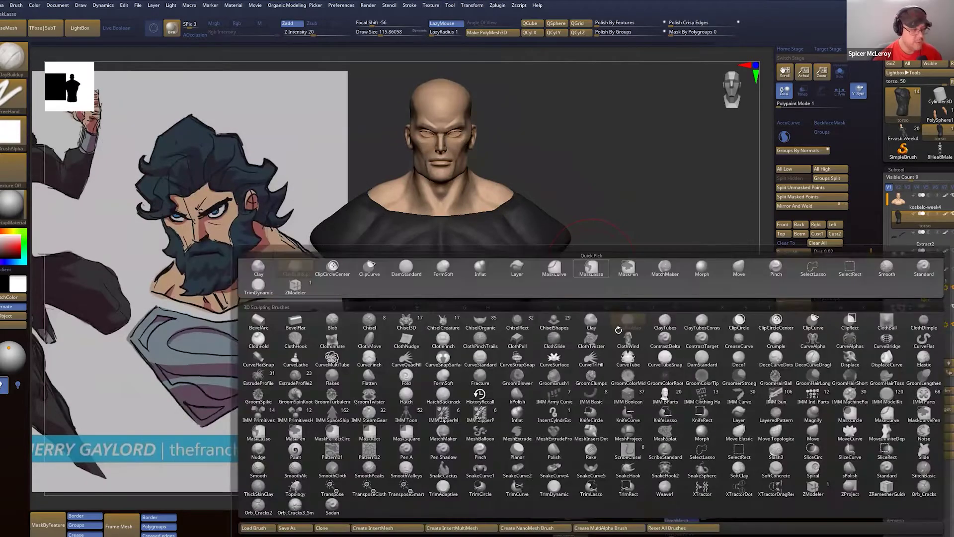
pyautogui.press('m')
pyautogui.press('v')
pyautogui.press('s')
pyautogui.moveTo(613, 338); pyautogui.dragTo(630, 339)
pyautogui.moveTo(577, 257)
pyautogui.keyDown('alt'); pyautogui.mouseDown()
pyautogui.moveTo(605, 229)
pyautogui.moveTo(602, 311)
pyautogui.moveTo(587, 366)
pyautogui.moveTo(542, 267)
pyautogui.moveTo(541, 238)
pyautogui.mouseUp(); pyautogui.keyUp('alt')
pyautogui.press('s')
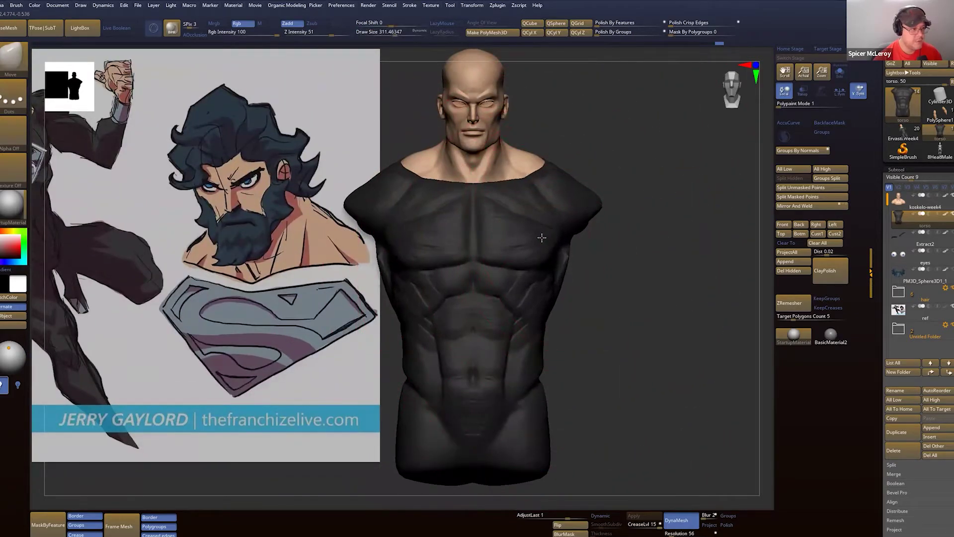
pyautogui.keyDown('alt'); pyautogui.moveTo(604, 323); pyautogui.dragTo(602, 260); pyautogui.keyUp('alt')
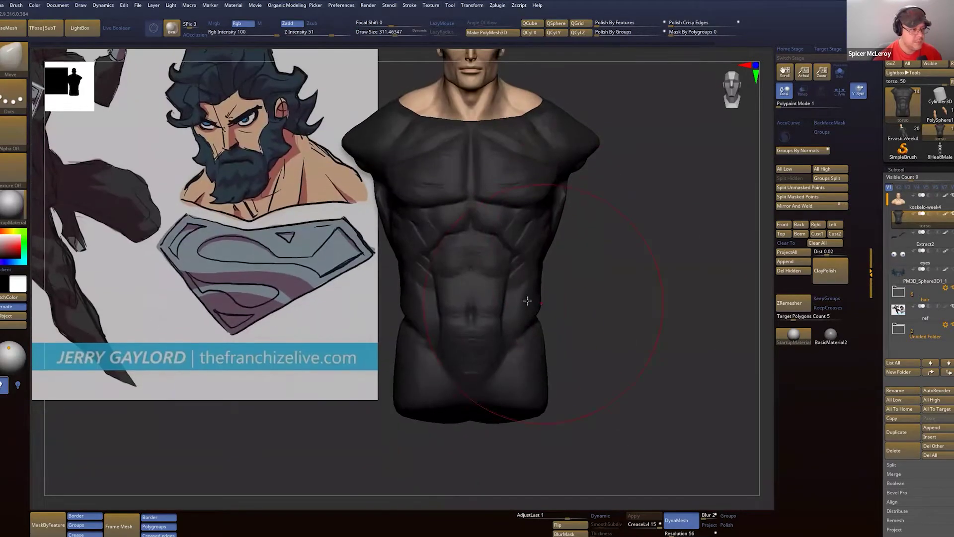
pyautogui.moveTo(487, 367); pyautogui.dragTo(494, 350)
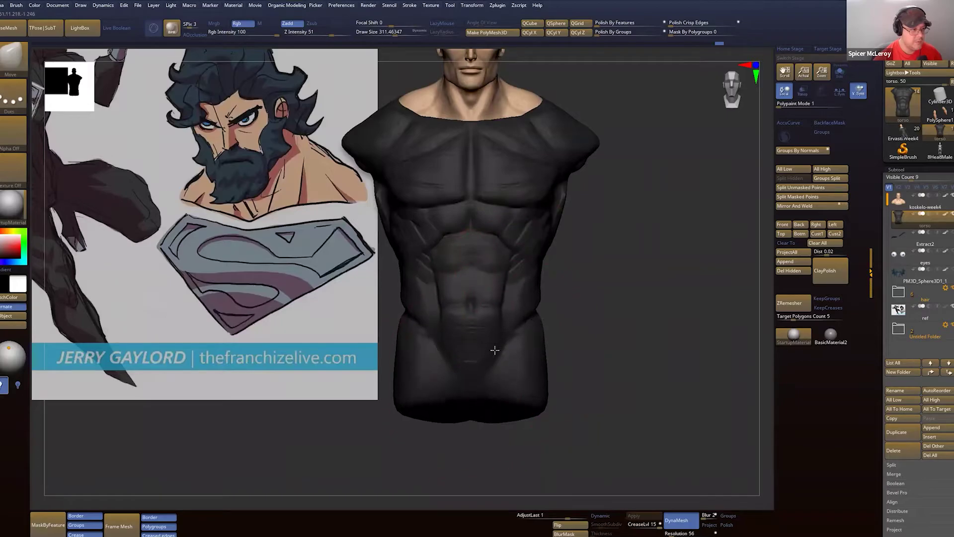
pyautogui.moveTo(599, 299); pyautogui.dragTo(551, 289)
pyautogui.moveTo(488, 325)
pyautogui.mouseDown()
pyautogui.moveTo(423, 330)
pyautogui.moveTo(433, 313)
pyautogui.moveTo(437, 337)
pyautogui.moveTo(469, 340)
pyautogui.moveTo(483, 289)
pyautogui.mouseUp()
pyautogui.press('s')
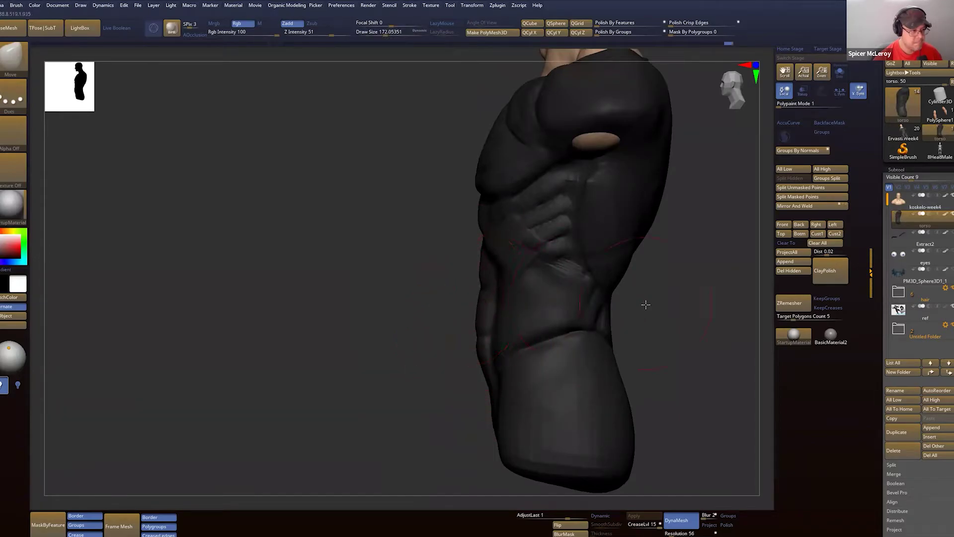
pyautogui.moveTo(645, 303)
pyautogui.mouseDown()
pyautogui.moveTo(554, 305)
pyautogui.moveTo(580, 277)
pyautogui.moveTo(539, 328)
pyautogui.mouseUp()
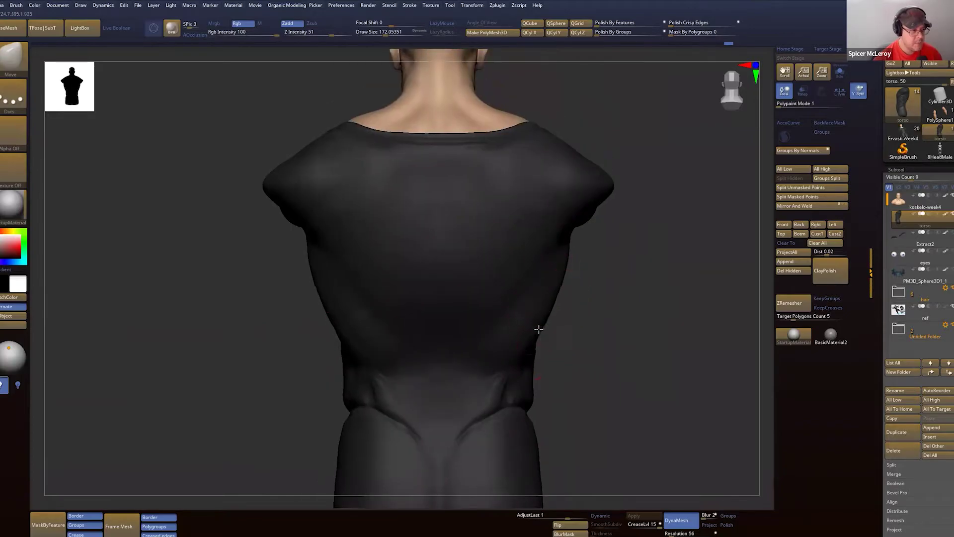
pyautogui.moveTo(574, 246)
pyautogui.mouseDown()
pyautogui.moveTo(553, 298)
pyautogui.moveTo(561, 300)
pyautogui.mouseUp()
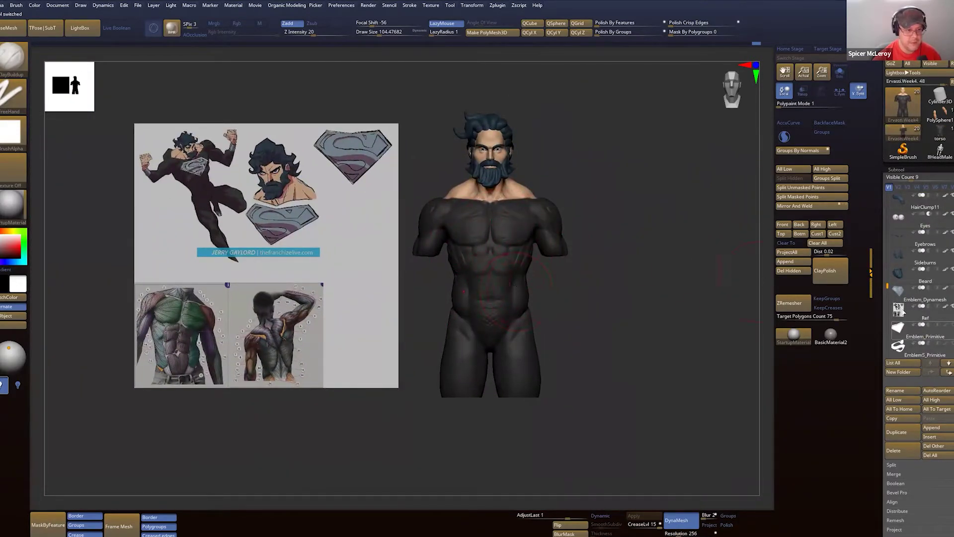
# Step: Insert the 8HeadMale skeleton as a new subtool below the finished bearded character's body
pyautogui.scroll(5, 925, 348)
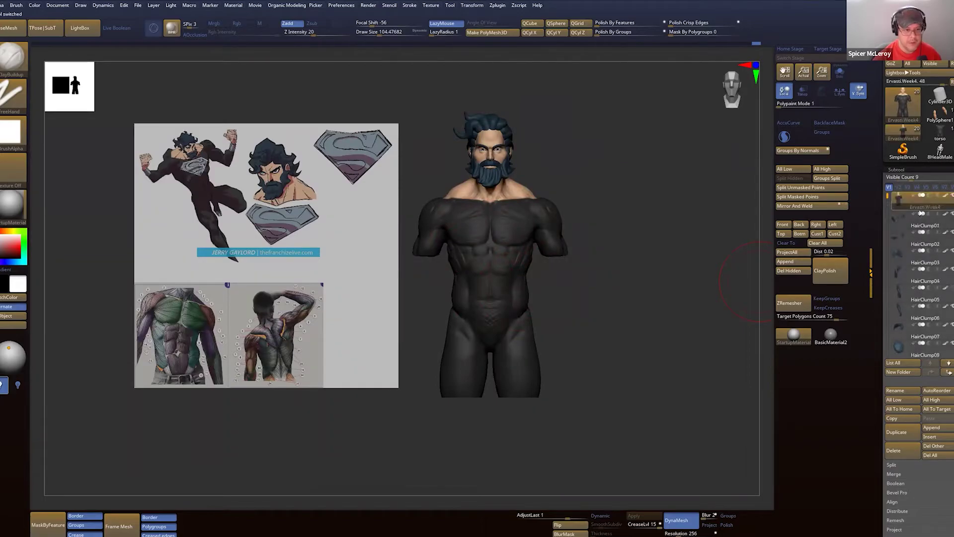
pyautogui.click(936, 437)
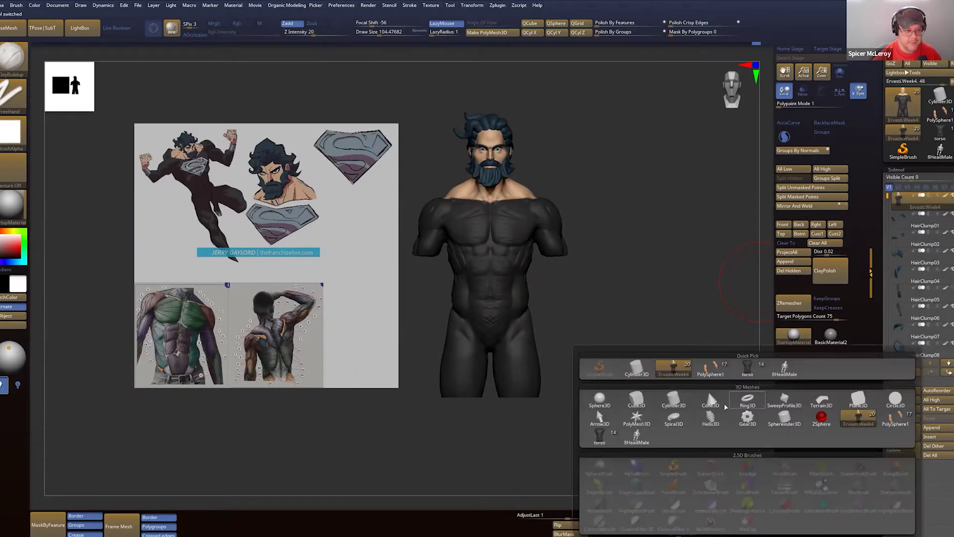
pyautogui.click(785, 369)
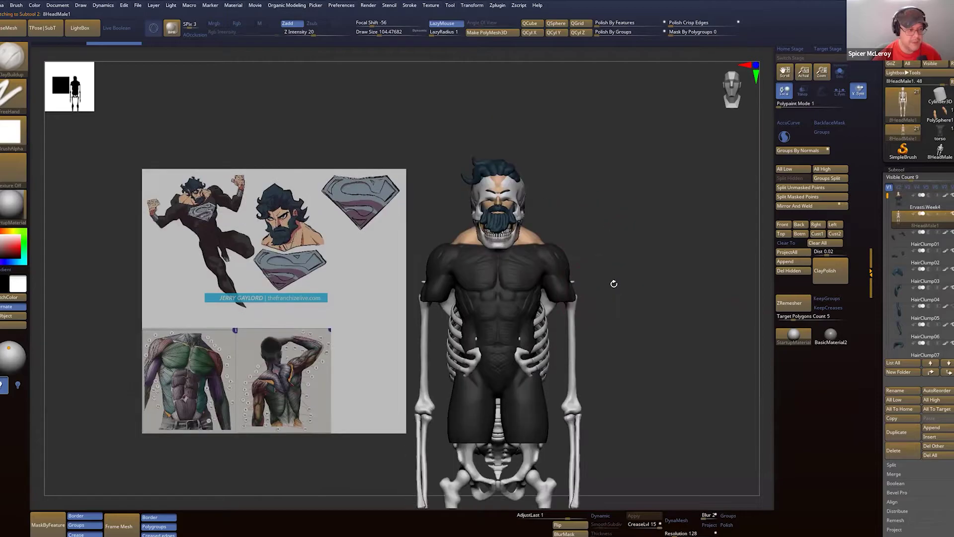
# Step: Isolate the skeleton, set its gizmo pivot at the top of the sternum between the collarbones, and show all subtools again
pyautogui.press('w')
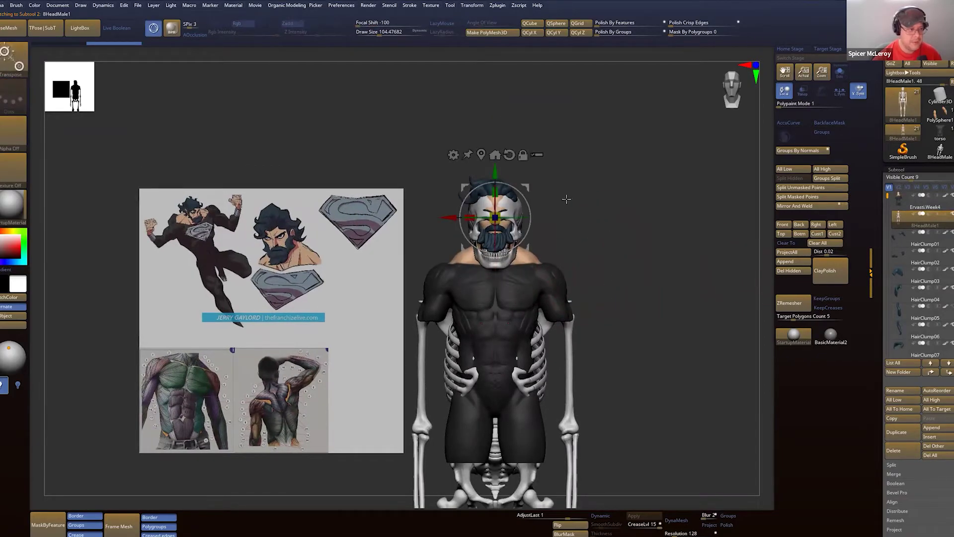
pyautogui.click(839, 73)
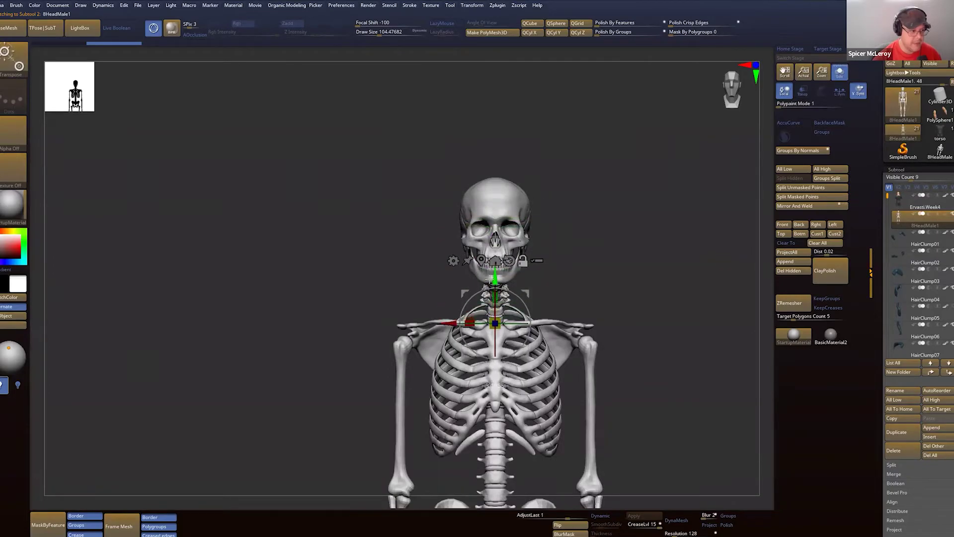
pyautogui.press('q')
pyautogui.moveTo(615, 281); pyautogui.dragTo(646, 286)
pyautogui.press('w')
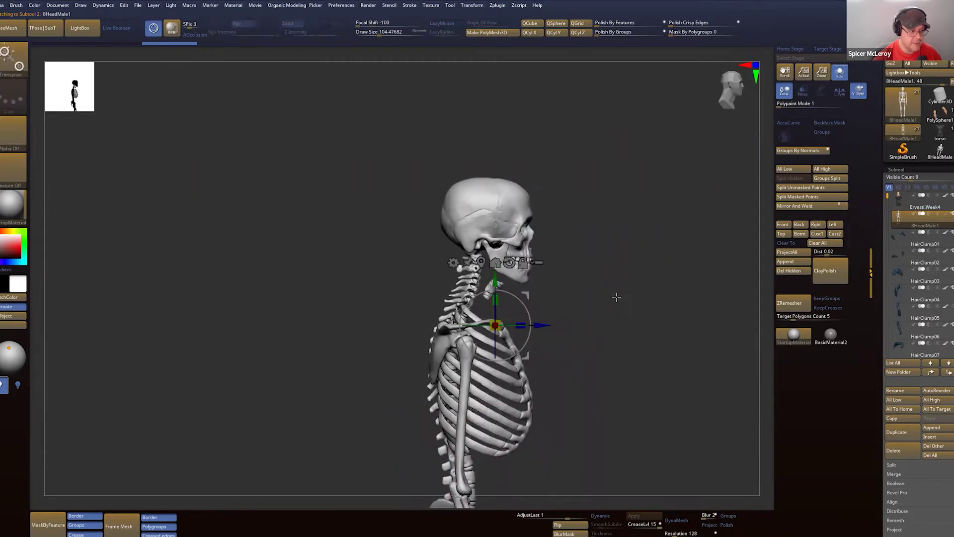
pyautogui.moveTo(617, 318)
pyautogui.keyDown('alt'); pyautogui.mouseDown()
pyautogui.moveTo(617, 333)
pyautogui.moveTo(619, 305)
pyautogui.moveTo(610, 334)
pyautogui.mouseUp(); pyautogui.keyUp('alt')
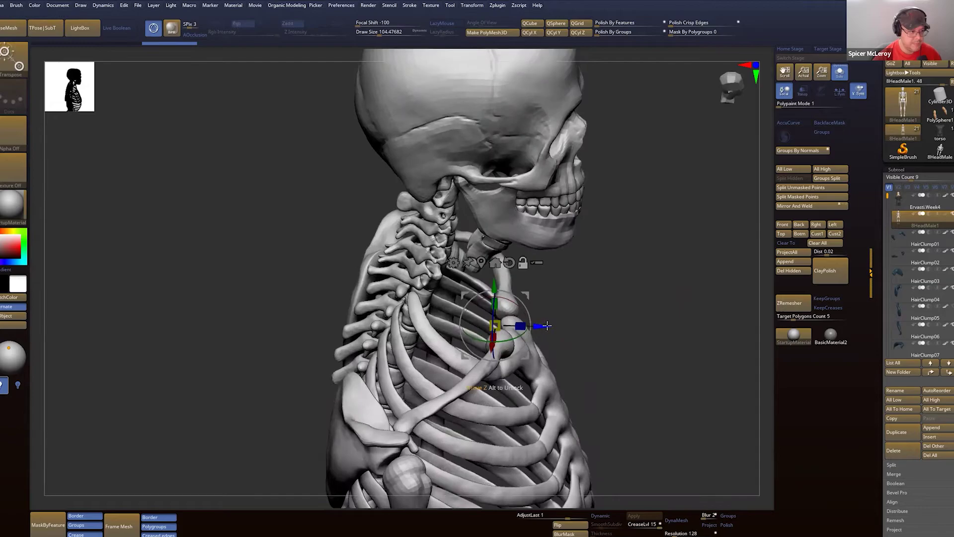
pyautogui.keyDown('alt'); pyautogui.moveTo(550, 326); pyautogui.dragTo(574, 326); pyautogui.keyUp('alt')
pyautogui.moveTo(647, 283); pyautogui.dragTo(661, 209)
pyautogui.click(839, 73)
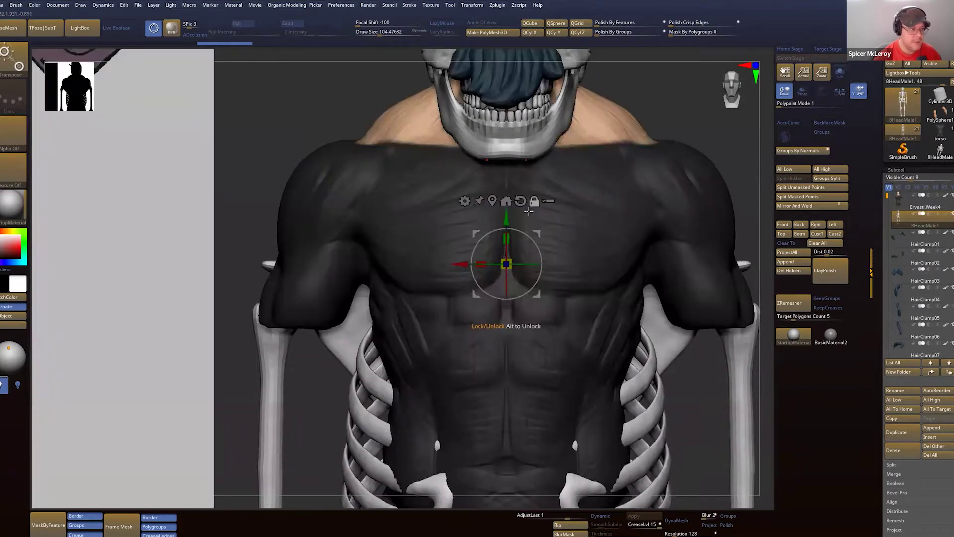
# Step: Raise the skeleton to the base of the character's neck, turn on transparency and scale it down to fit inside the shoulders
pyautogui.moveTo(504, 211); pyautogui.dragTo(496, 111)
pyautogui.moveTo(705, 111); pyautogui.dragTo(686, 192)
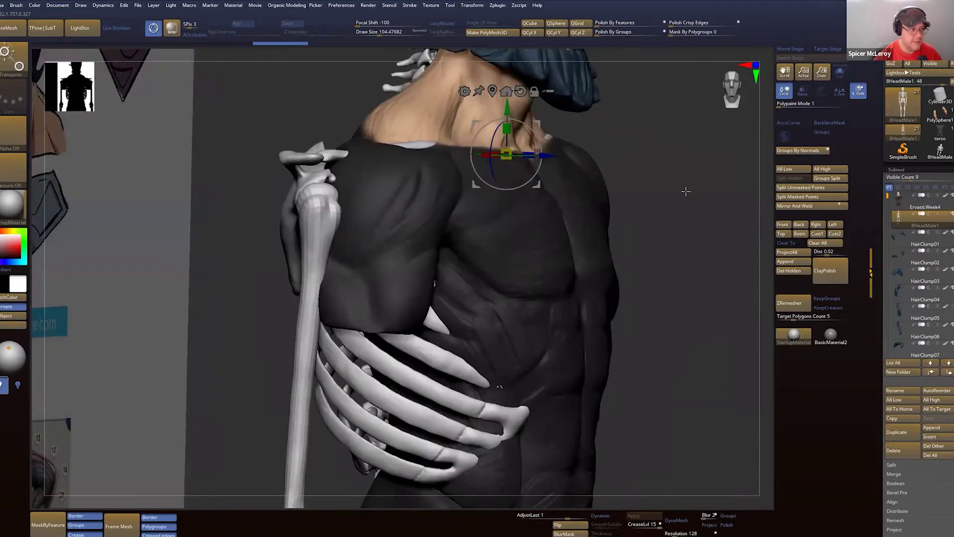
pyautogui.keyDown('alt'); pyautogui.moveTo(612, 122); pyautogui.dragTo(609, 196); pyautogui.keyUp('alt')
pyautogui.click(801, 91)
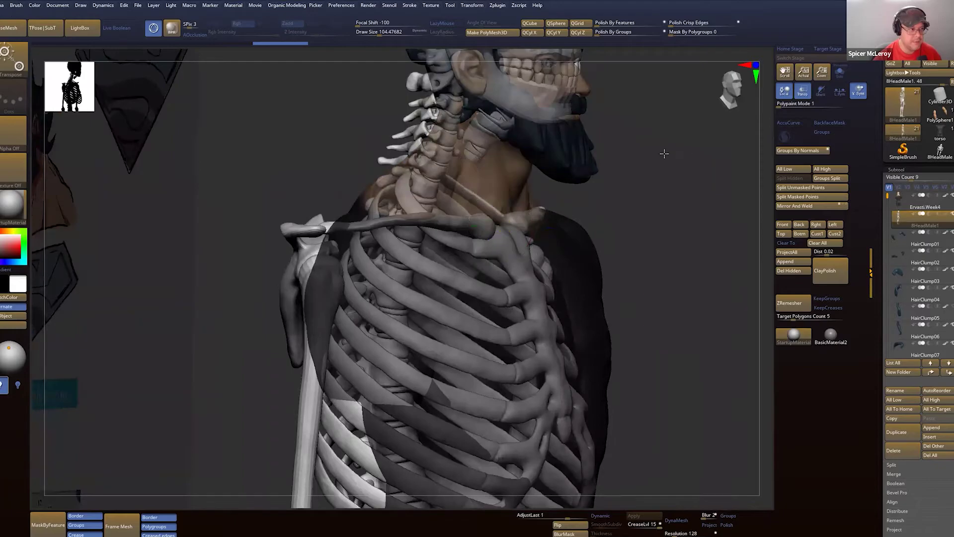
pyautogui.keyDown('shift'); pyautogui.moveTo(664, 153); pyautogui.dragTo(604, 158); pyautogui.keyUp('shift')
pyautogui.moveTo(504, 224); pyautogui.dragTo(368, 225)
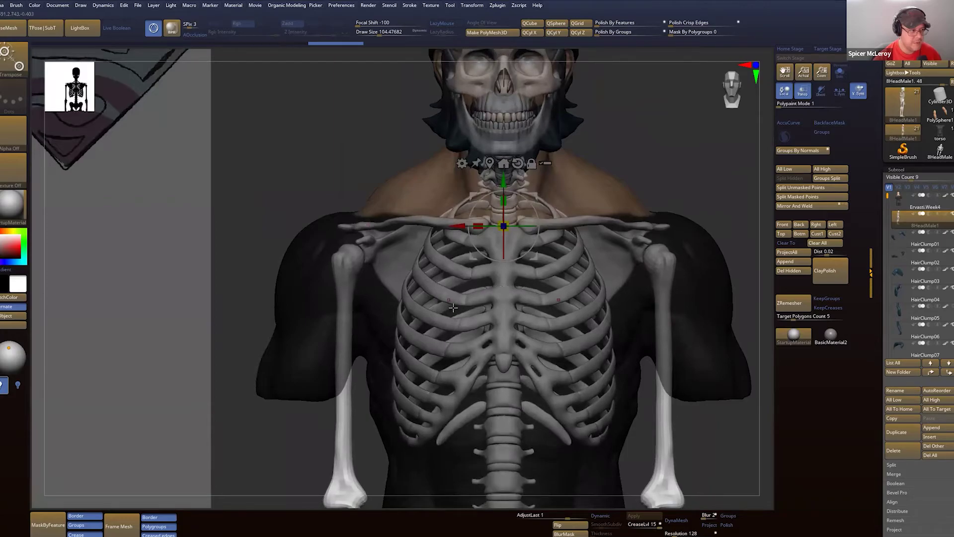
# Step: Examine how the skeleton fits the body from the front and side, switching transparency off and on
pyautogui.press('q')
pyautogui.moveTo(633, 169)
pyautogui.keyDown('alt'); pyautogui.mouseDown()
pyautogui.moveTo(647, 179)
pyautogui.moveTo(650, 164)
pyautogui.mouseUp(); pyautogui.keyUp('alt')
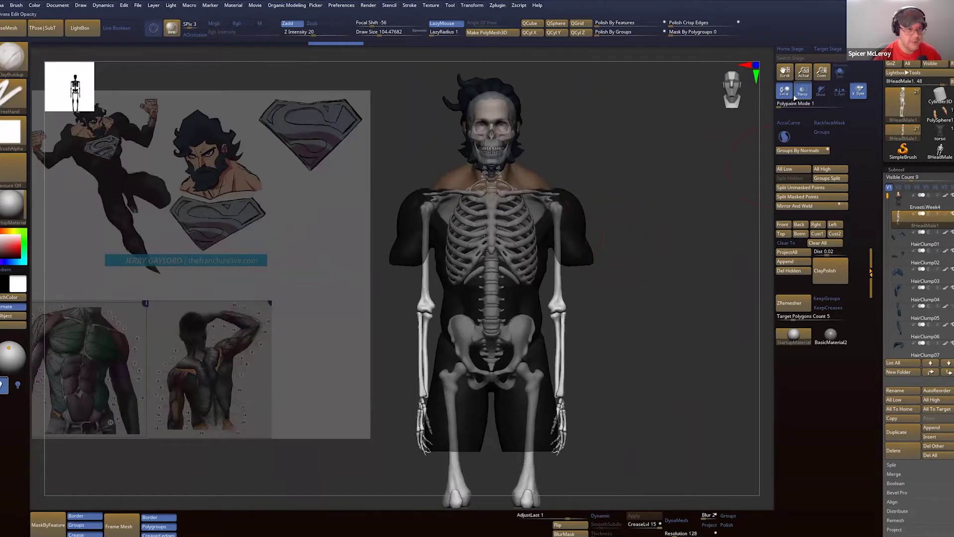
pyautogui.click(802, 91)
pyautogui.moveTo(673, 185); pyautogui.dragTo(642, 222)
pyautogui.click(802, 91)
pyautogui.scroll(2, 636, 222)
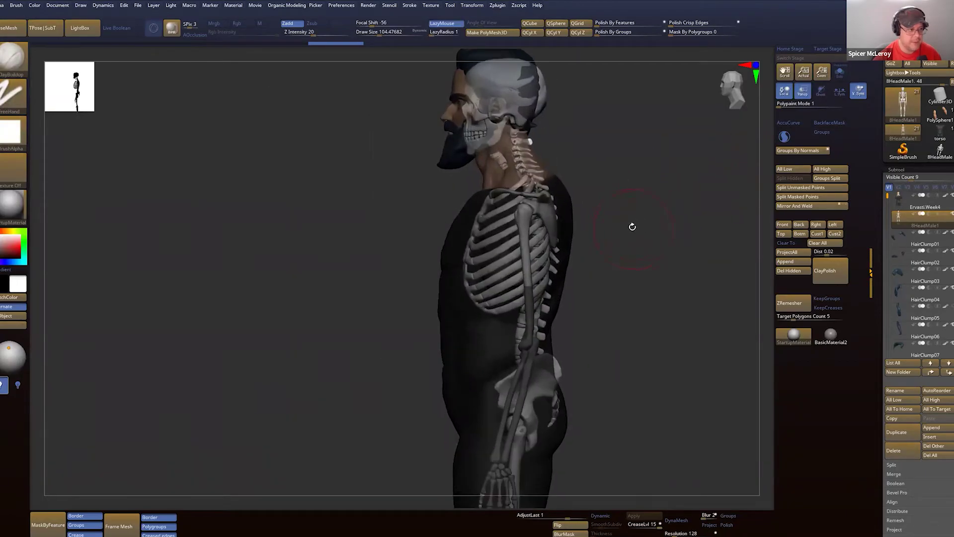
# Step: Select the character's body and pull the upper back contour inward with the Move brush at size about 197
pyautogui.press('s')
pyautogui.press('s')
pyautogui.moveTo(567, 194); pyautogui.dragTo(565, 195)
pyautogui.keyDown('alt'); pyautogui.click(566, 198); pyautogui.keyUp('alt')
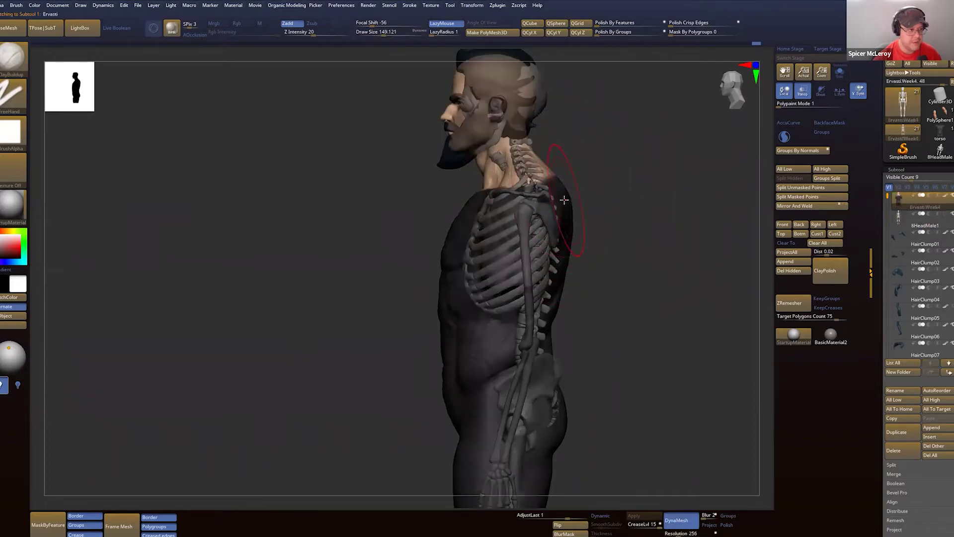
pyautogui.press('s')
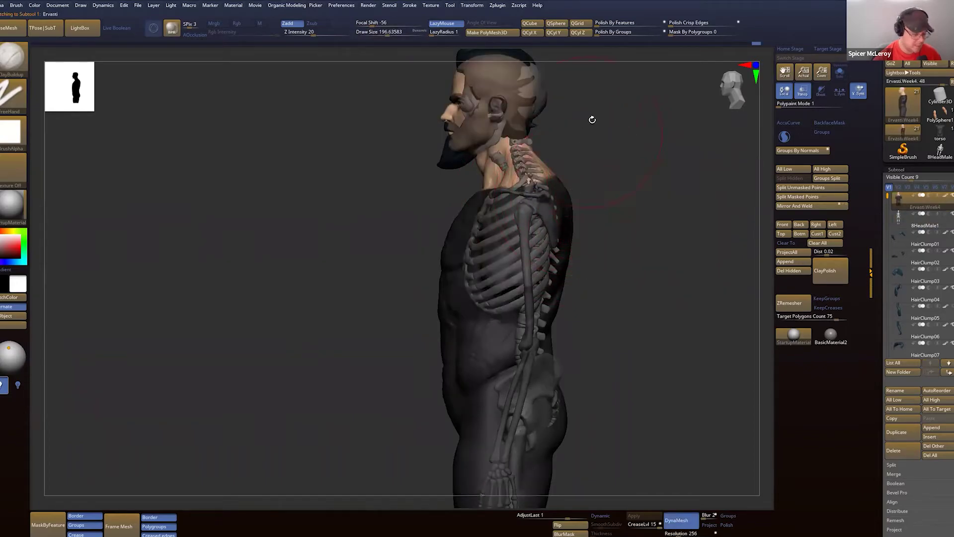
pyautogui.press('b')
pyautogui.press('m')
pyautogui.press('v')
pyautogui.moveTo(563, 204); pyautogui.dragTo(559, 208)
# Step: Push the abdomen and chest profile back toward the rib cage with the Move brush at size about 262
pyautogui.keyDown('alt'); pyautogui.moveTo(608, 275); pyautogui.dragTo(640, 234); pyautogui.keyUp('alt')
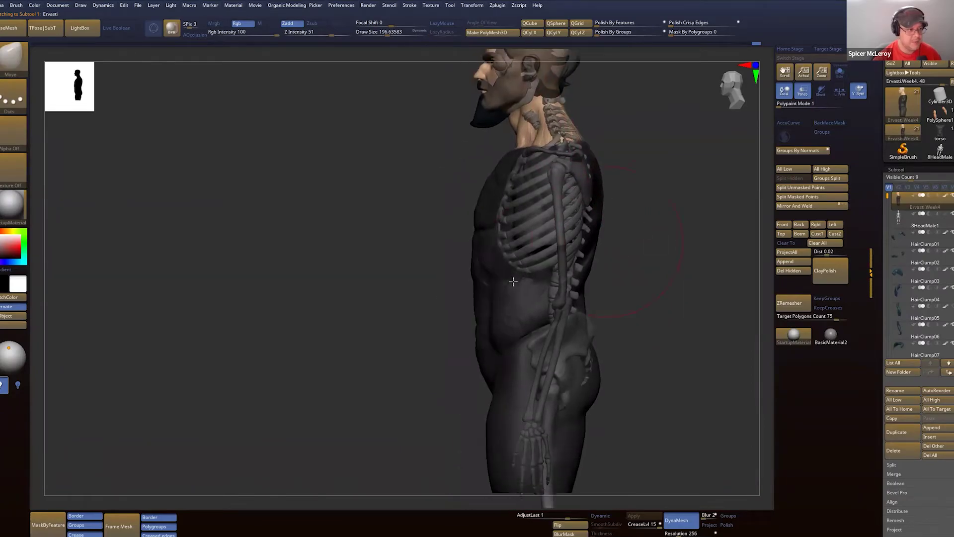
pyautogui.press('s')
pyautogui.moveTo(481, 296)
pyautogui.mouseDown()
pyautogui.moveTo(493, 291)
pyautogui.moveTo(486, 286)
pyautogui.mouseUp()
pyautogui.moveTo(482, 211); pyautogui.dragTo(493, 214)
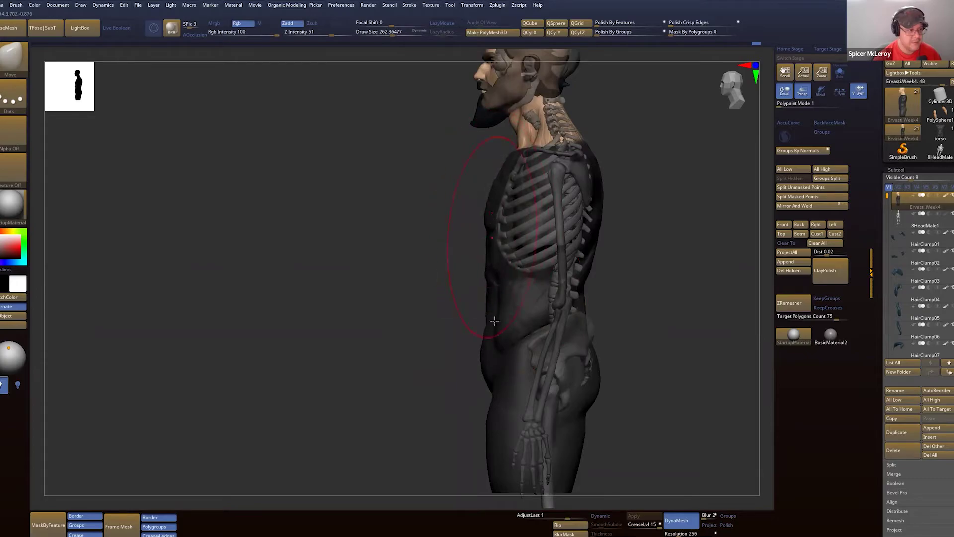
pyautogui.moveTo(488, 334); pyautogui.dragTo(489, 334)
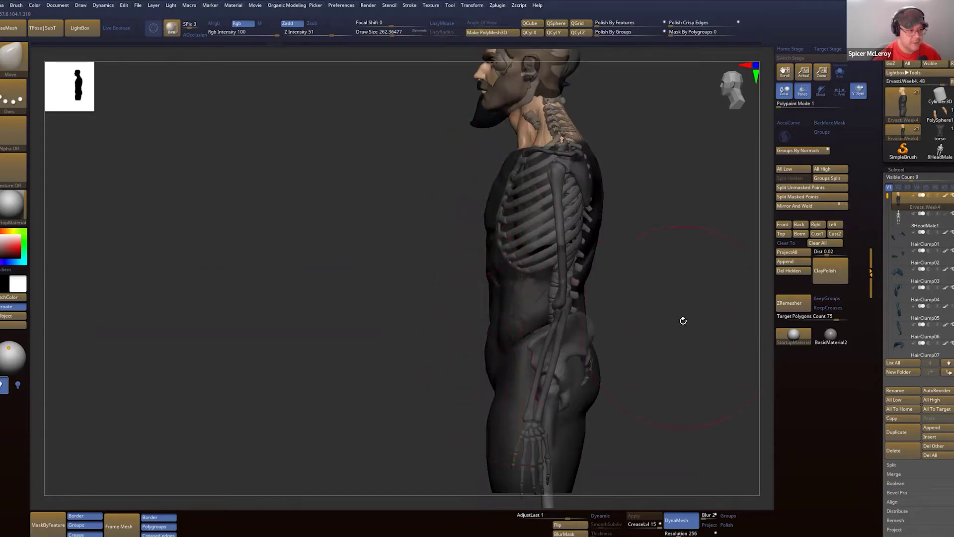
# Step: Shift the hips and thighs backward in the side view with the Move Infinite Depth brush at size about 657
pyautogui.moveTo(681, 319)
pyautogui.keyDown('alt'); pyautogui.mouseDown()
pyautogui.moveTo(604, 278)
pyautogui.moveTo(619, 301)
pyautogui.mouseUp(); pyautogui.keyUp('alt')
pyautogui.press('s')
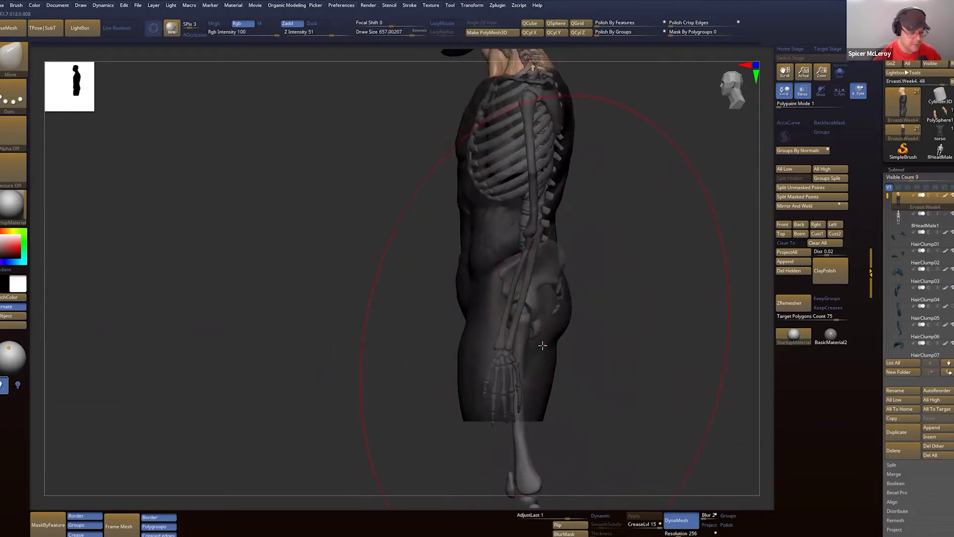
pyautogui.press('b')
pyautogui.press('m')
pyautogui.press('i')
pyautogui.moveTo(522, 374); pyautogui.dragTo(540, 373)
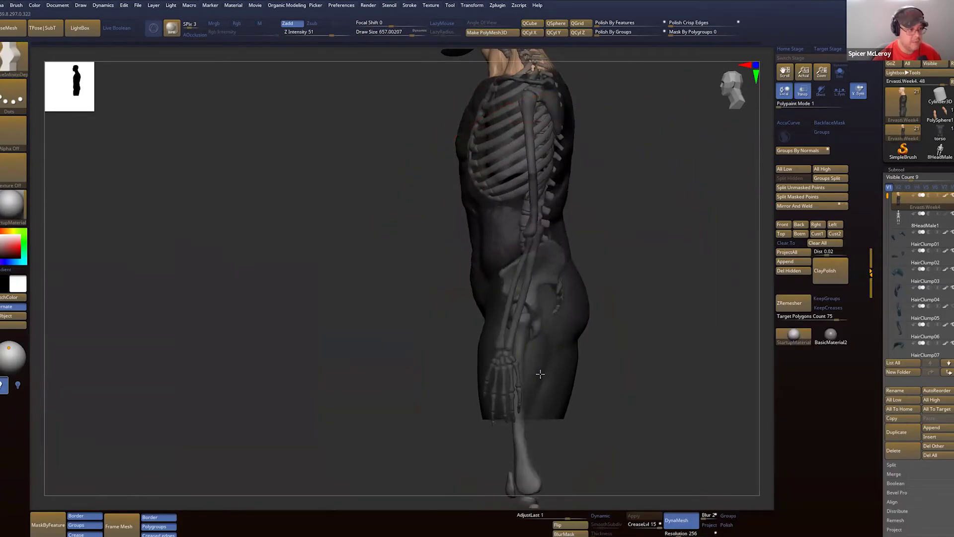
# Step: Push the lower abdomen contour back in the side view with the Move Infinite Depth brush at size about 197
pyautogui.moveTo(616, 268)
pyautogui.keyDown('alt'); pyautogui.mouseDown()
pyautogui.moveTo(570, 334)
pyautogui.moveTo(554, 329)
pyautogui.mouseUp(); pyautogui.keyUp('alt')
pyautogui.press('s')
pyautogui.press('s')
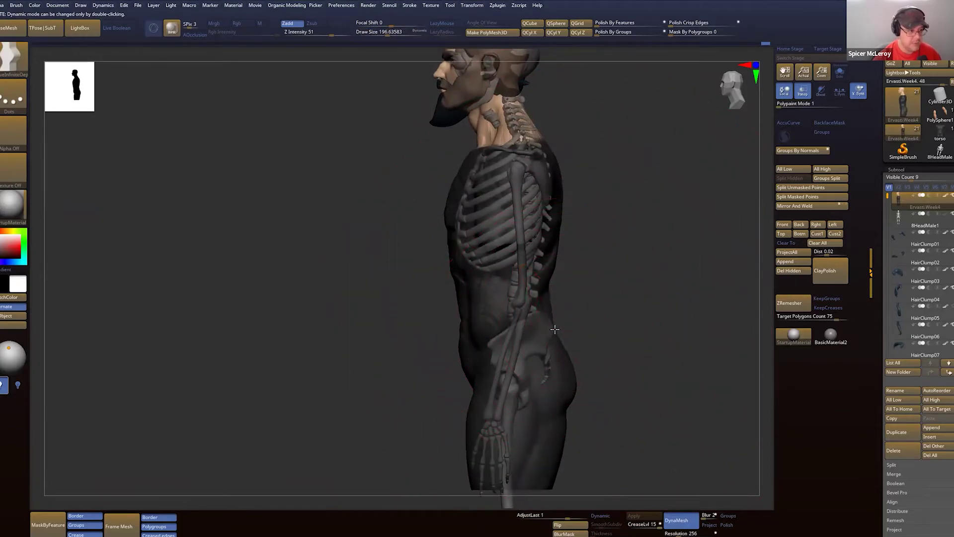
pyautogui.moveTo(466, 369); pyautogui.dragTo(471, 366)
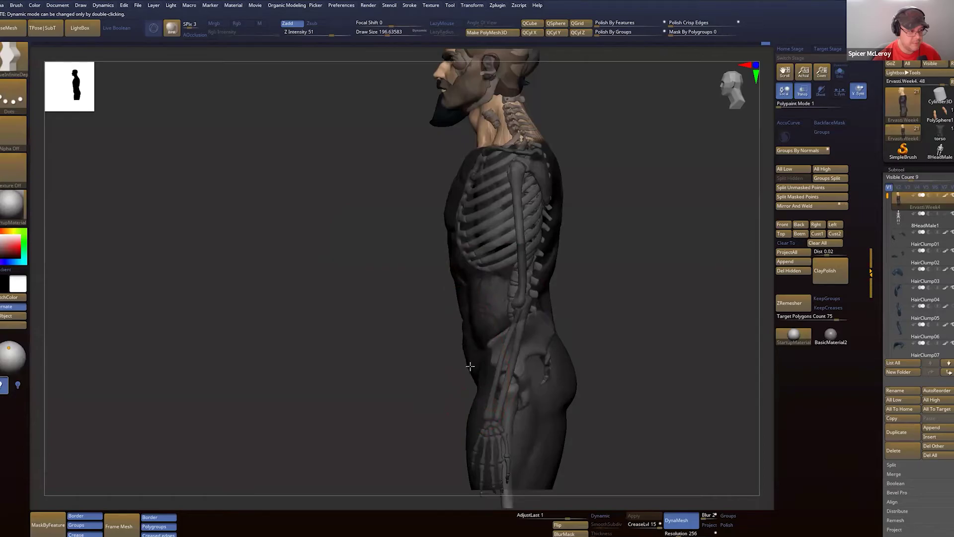
pyautogui.moveTo(598, 243); pyautogui.dragTo(484, 217)
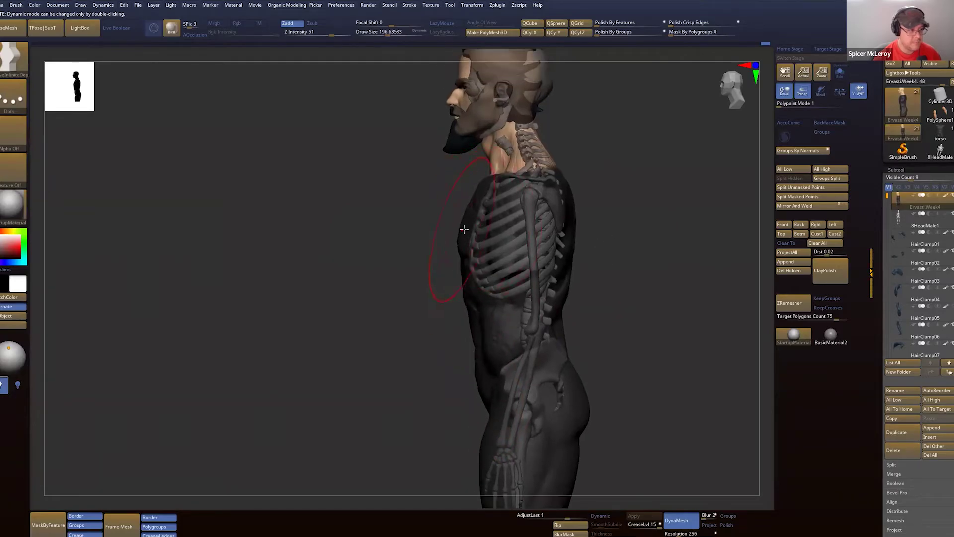
pyautogui.moveTo(399, 273)
pyautogui.mouseDown()
pyautogui.moveTo(588, 196)
pyautogui.moveTo(589, 215)
pyautogui.moveTo(444, 228)
pyautogui.moveTo(456, 240)
pyautogui.mouseUp()
# Step: Refine the chest and abdomen profile against the rib cage and pelvis with the Move brush at size about 305
pyautogui.press('b')
pyautogui.press('m')
pyautogui.press('v')
pyautogui.press('s')
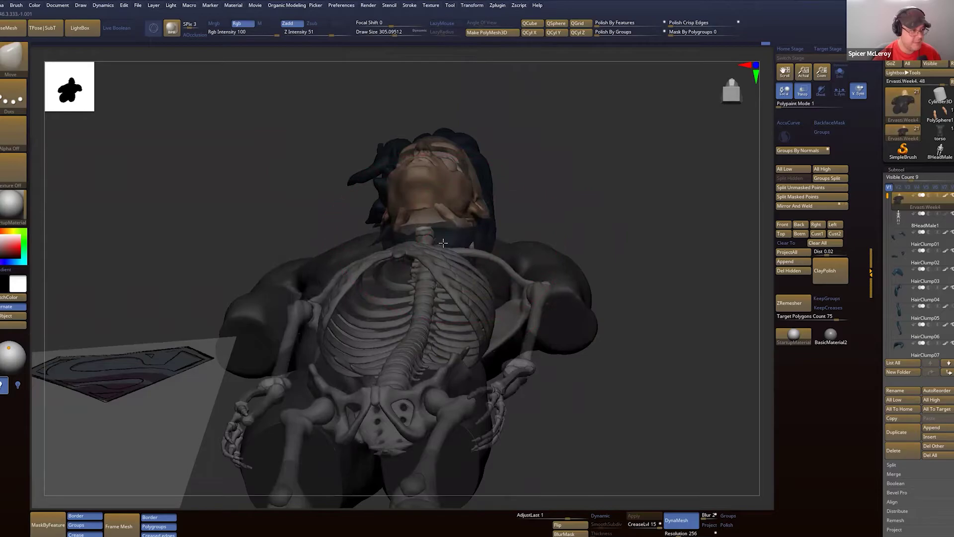
pyautogui.moveTo(605, 228)
pyautogui.mouseDown()
pyautogui.moveTo(693, 180)
pyautogui.moveTo(540, 336)
pyautogui.mouseUp()
pyautogui.moveTo(518, 262); pyautogui.dragTo(684, 239)
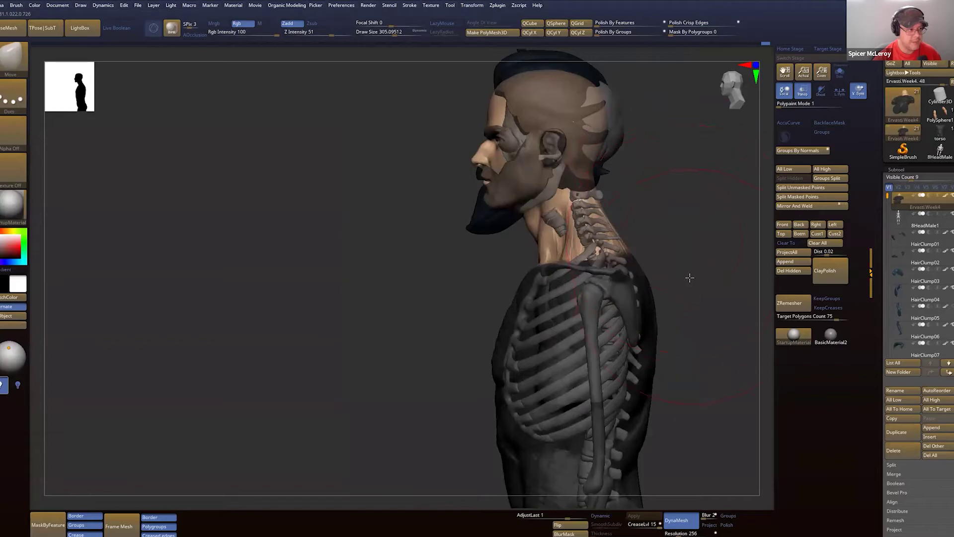
pyautogui.moveTo(689, 278); pyautogui.dragTo(675, 239)
pyautogui.keyDown('alt'); pyautogui.moveTo(678, 277); pyautogui.dragTo(579, 288); pyautogui.keyUp('alt')
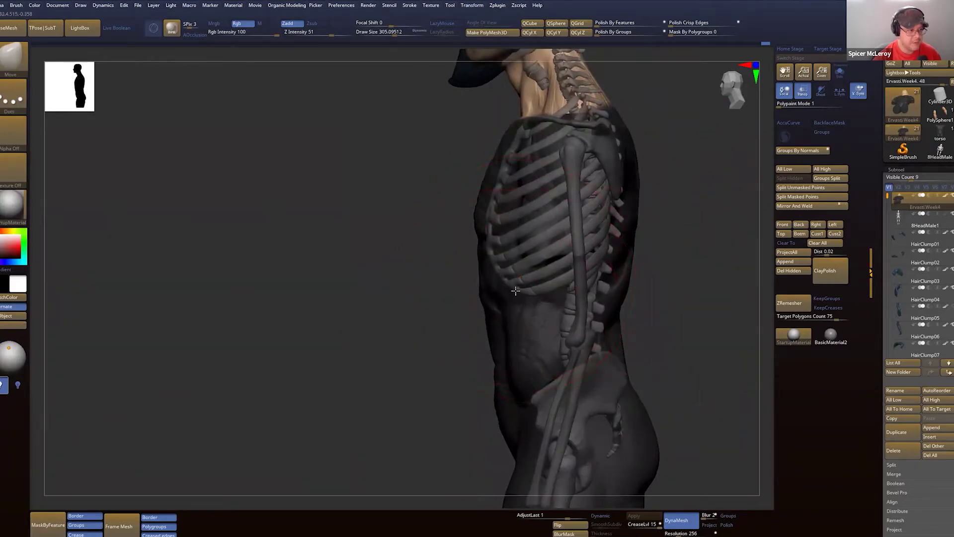
pyautogui.keyDown('alt'); pyautogui.moveTo(681, 249); pyautogui.dragTo(685, 178); pyautogui.keyUp('alt')
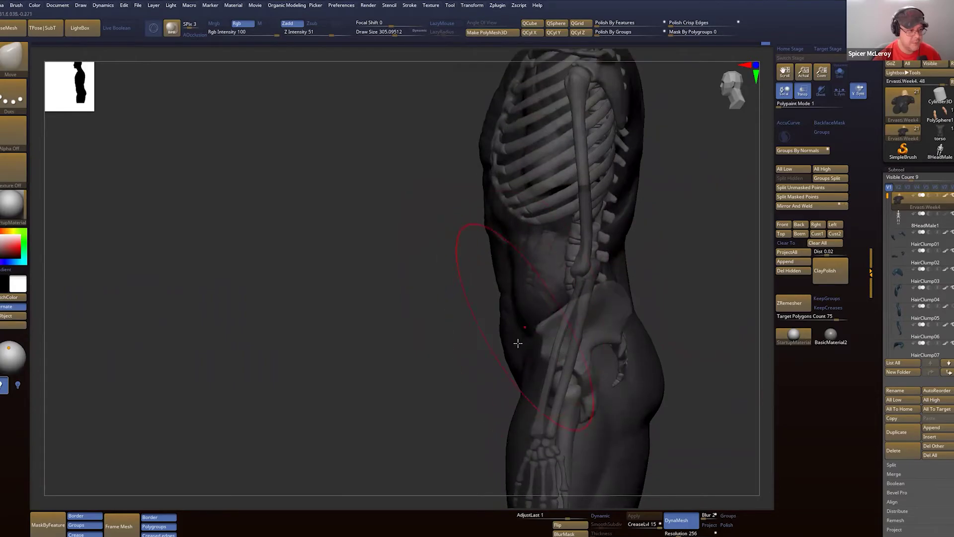
pyautogui.moveTo(681, 234)
pyautogui.keyDown('alt'); pyautogui.mouseDown()
pyautogui.moveTo(649, 298)
pyautogui.moveTo(689, 272)
pyautogui.moveTo(626, 236)
pyautogui.moveTo(598, 236)
pyautogui.mouseUp(); pyautogui.keyUp('alt')
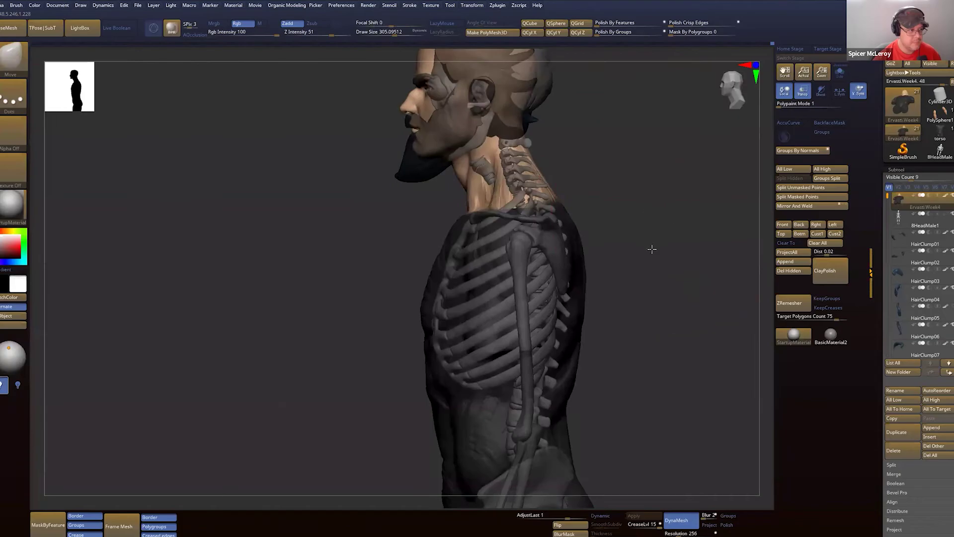
pyautogui.moveTo(652, 249); pyautogui.dragTo(651, 256)
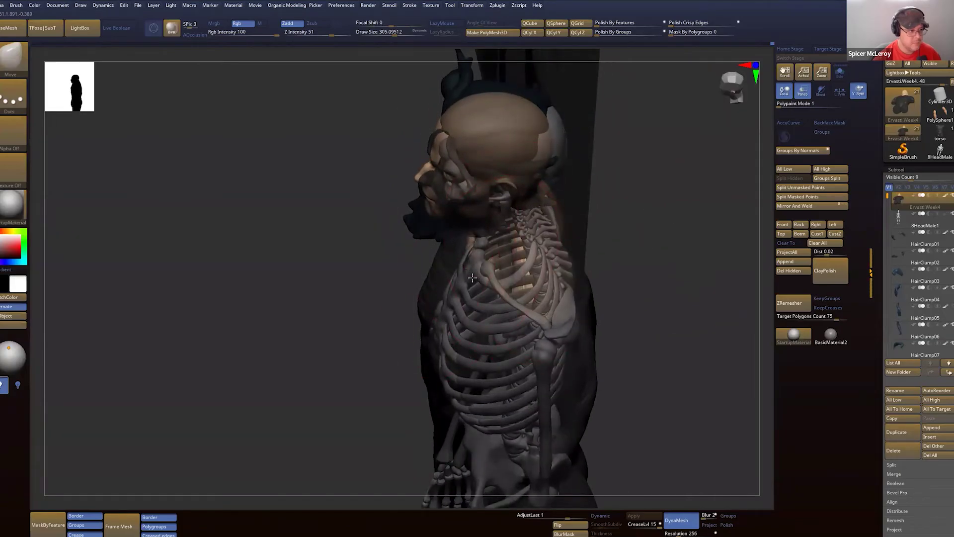
# Step: Nudge the upper chest surface near the collarbone from a high side angle with the Move brush at size about 187
pyautogui.press('s')
pyautogui.moveTo(502, 301); pyautogui.dragTo(498, 300)
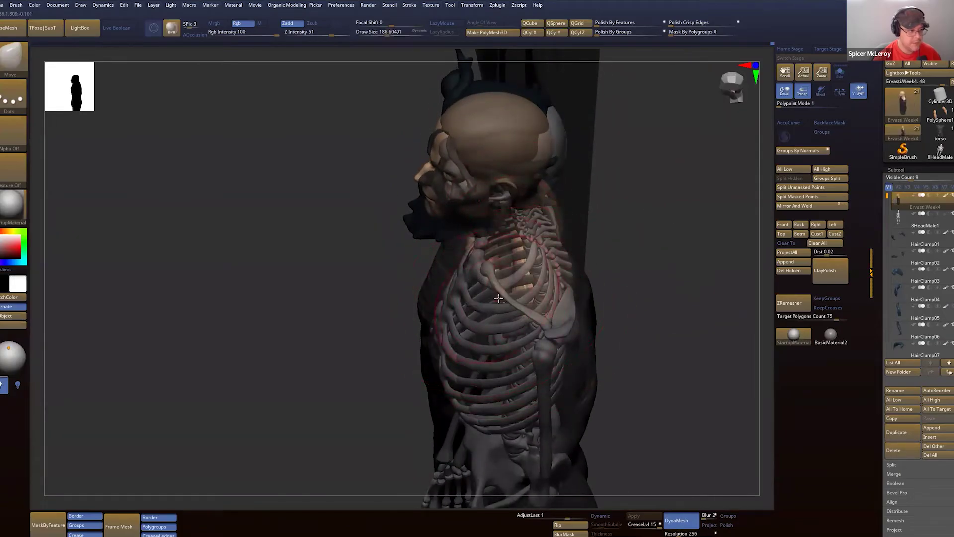
pyautogui.moveTo(636, 294); pyautogui.dragTo(578, 305)
pyautogui.moveTo(617, 273)
pyautogui.mouseDown()
pyautogui.moveTo(434, 254)
pyautogui.moveTo(453, 243)
pyautogui.moveTo(450, 263)
pyautogui.mouseUp()
# Step: Adjust the upper back and upper chest contours around the skeleton with the Move brush at size about 293
pyautogui.press('s')
pyautogui.keyDown('alt'); pyautogui.moveTo(359, 232); pyautogui.dragTo(319, 210); pyautogui.keyUp('alt')
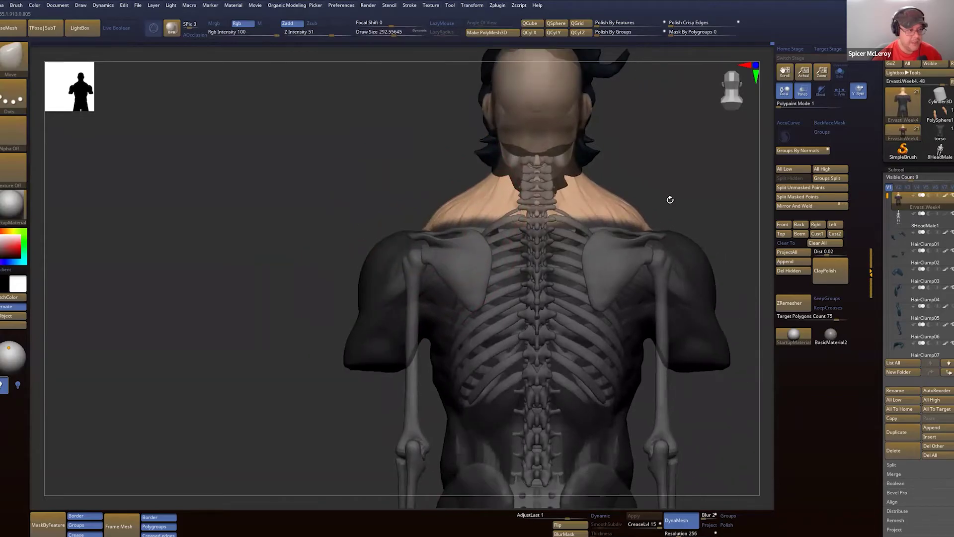
pyautogui.keyDown('alt'); pyautogui.moveTo(643, 181); pyautogui.dragTo(582, 179); pyautogui.keyUp('alt')
pyautogui.moveTo(646, 217); pyautogui.dragTo(599, 215)
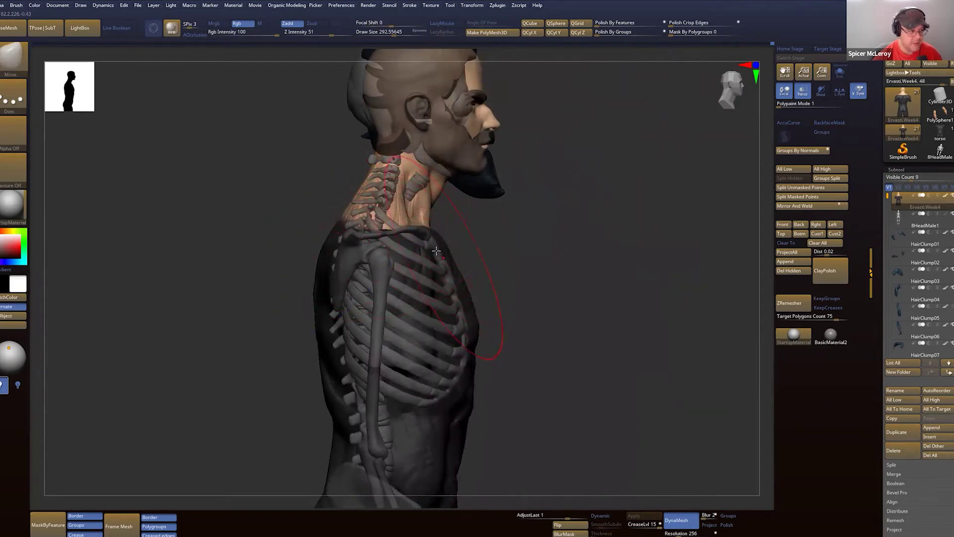
pyautogui.keyDown('alt'); pyautogui.moveTo(572, 214); pyautogui.dragTo(603, 127); pyautogui.keyUp('alt')
pyautogui.moveTo(545, 242); pyautogui.dragTo(490, 270)
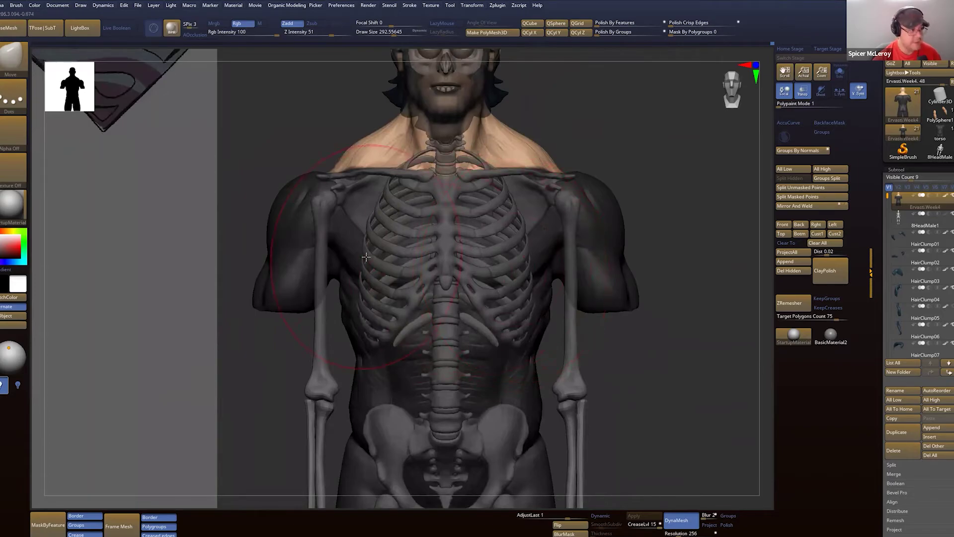
# Step: Pull in the flanks beside the rib cage and the outer upper arms with the Move brush at size about 192
pyautogui.keyDown('alt'); pyautogui.moveTo(354, 301); pyautogui.dragTo(402, 260, button='right'); pyautogui.keyUp('alt')
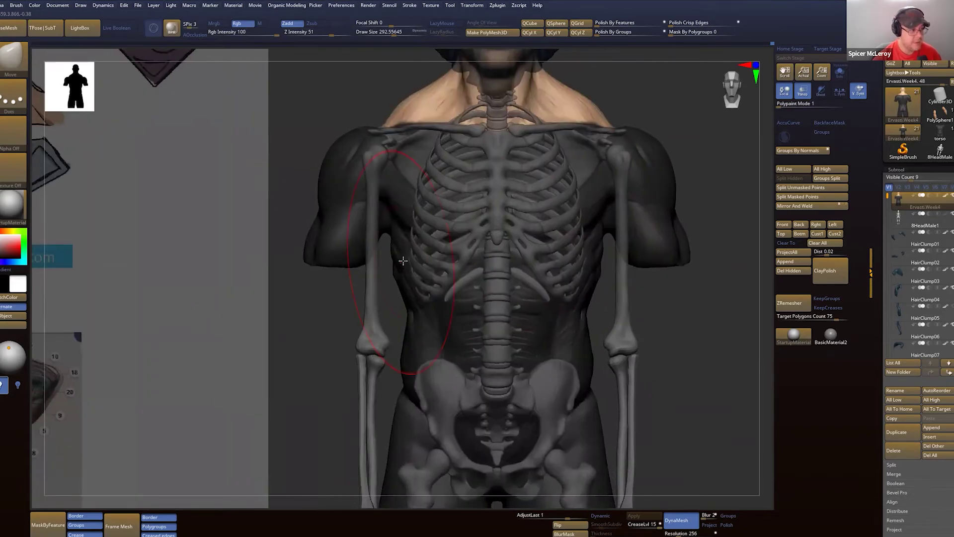
pyautogui.press('s')
pyautogui.moveTo(402, 262); pyautogui.dragTo(394, 265)
pyautogui.moveTo(392, 265); pyautogui.dragTo(394, 245, button='right')
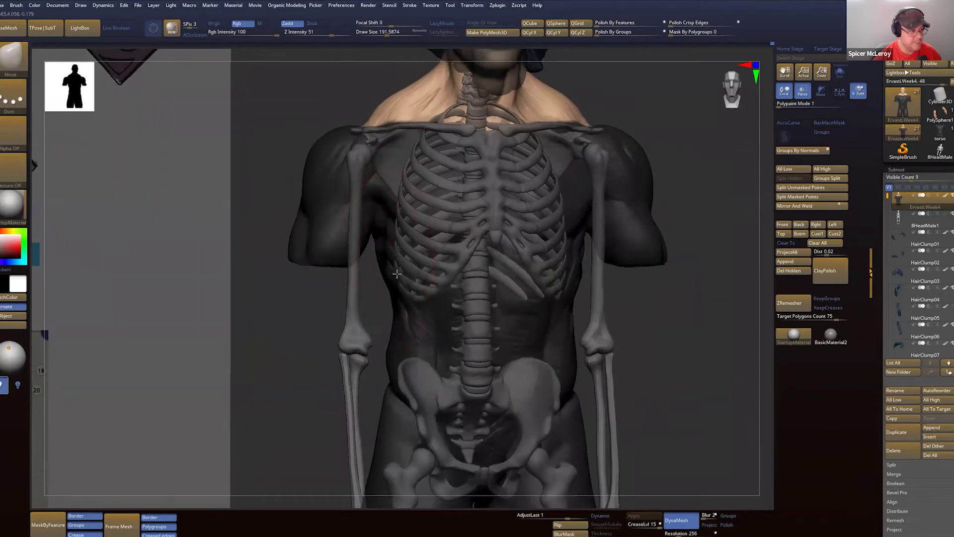
pyautogui.moveTo(718, 293)
pyautogui.mouseDown(button='right')
pyautogui.moveTo(741, 298)
pyautogui.moveTo(606, 287)
pyautogui.moveTo(614, 283)
pyautogui.moveTo(459, 290)
pyautogui.mouseUp(button='right')
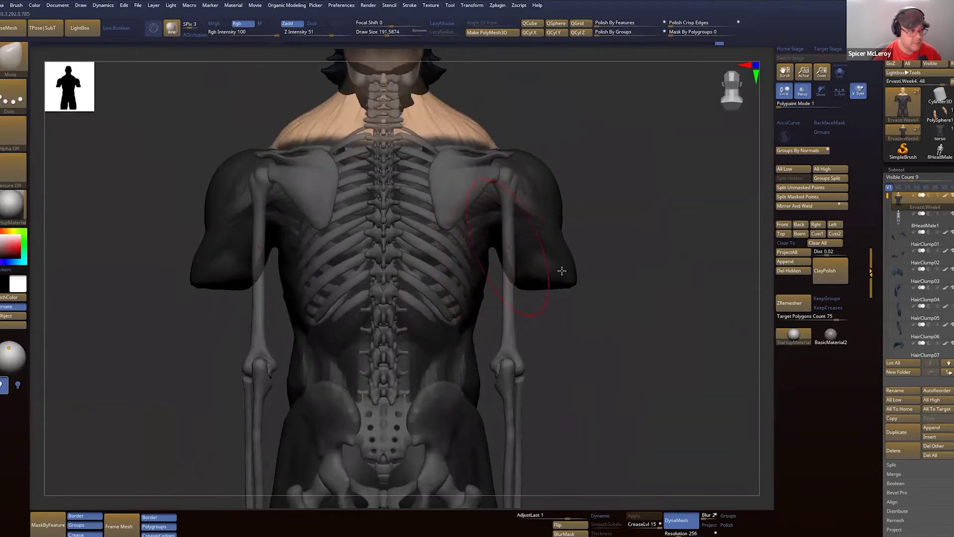
pyautogui.moveTo(561, 271); pyautogui.dragTo(545, 277)
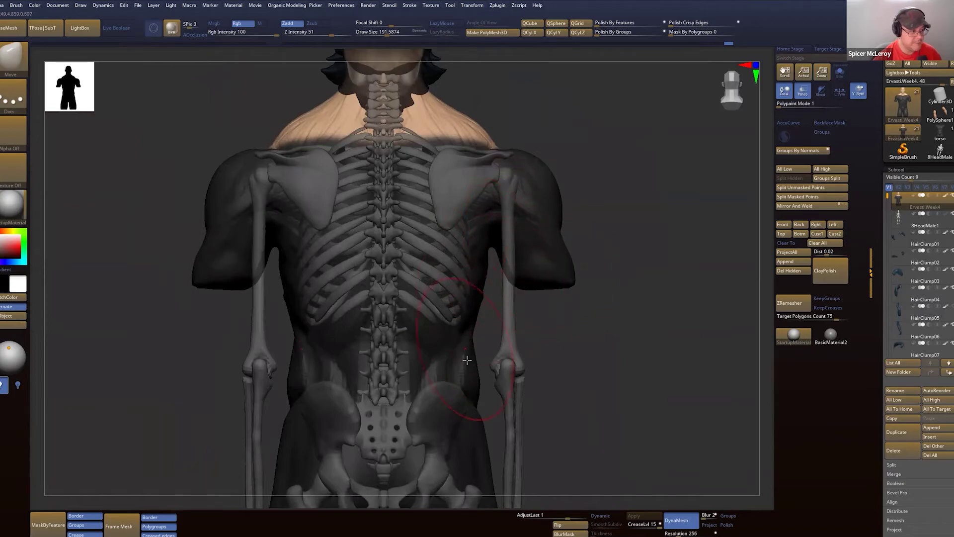
# Step: Turn off transparency, hide the skeleton subtool, and frame the character from the front beside the reference images
pyautogui.moveTo(596, 372); pyautogui.dragTo(479, 260, button='right')
pyautogui.keyDown('alt'); pyautogui.moveTo(394, 353); pyautogui.dragTo(355, 444, button='right'); pyautogui.keyUp('alt')
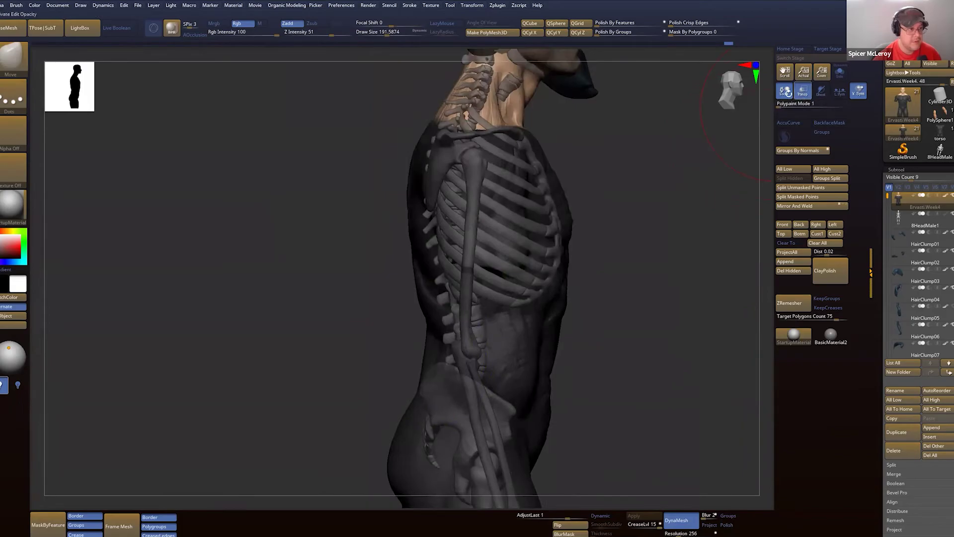
pyautogui.click(799, 91)
pyautogui.moveTo(648, 195); pyautogui.dragTo(565, 226, button='right')
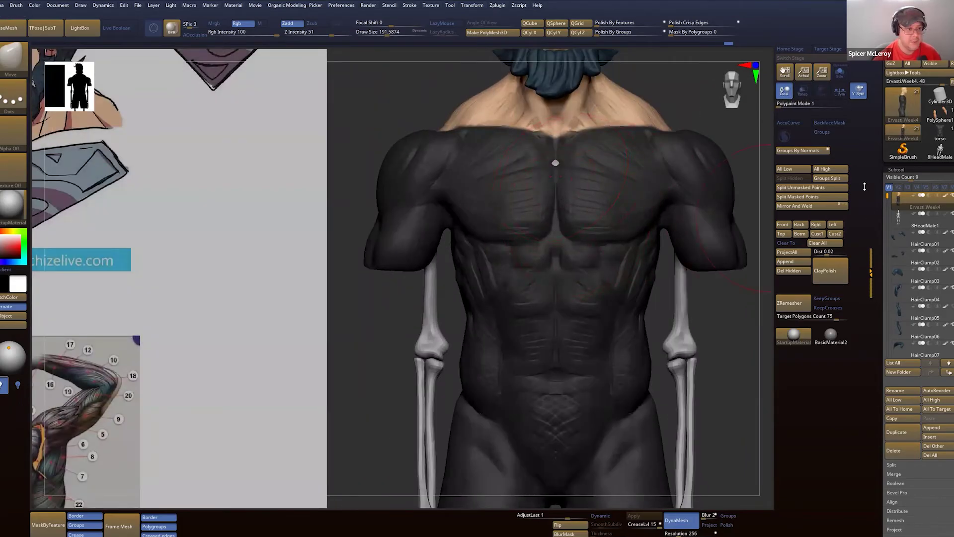
pyautogui.click(905, 214)
pyautogui.press('f')
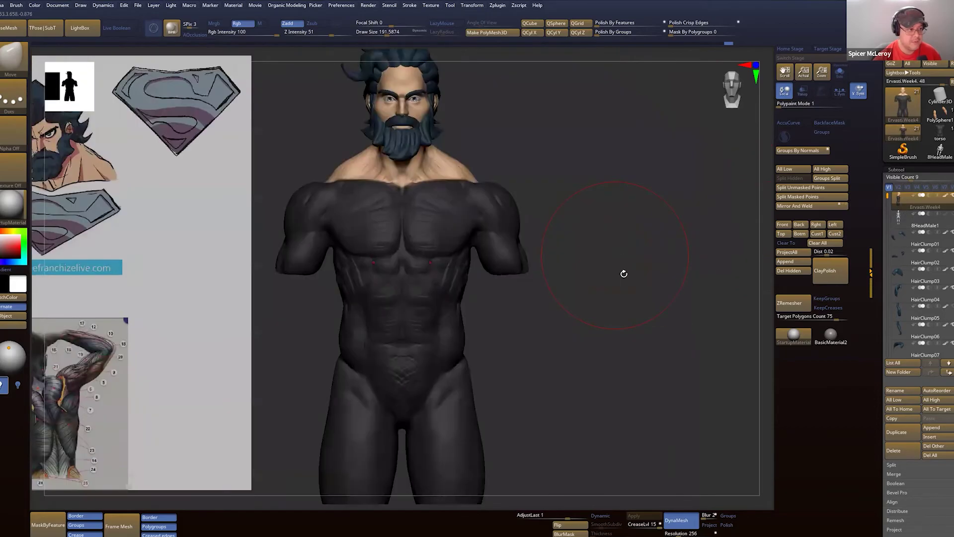
pyautogui.moveTo(591, 274); pyautogui.dragTo(632, 311, button='right')
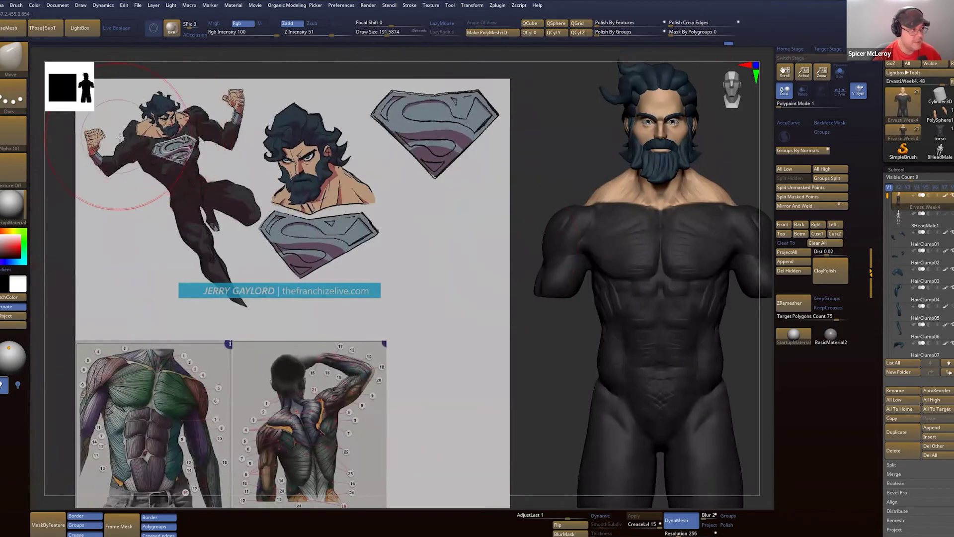
pyautogui.keyDown('alt'); pyautogui.moveTo(529, 211); pyautogui.dragTo(480, 213, button='right'); pyautogui.keyUp('alt')
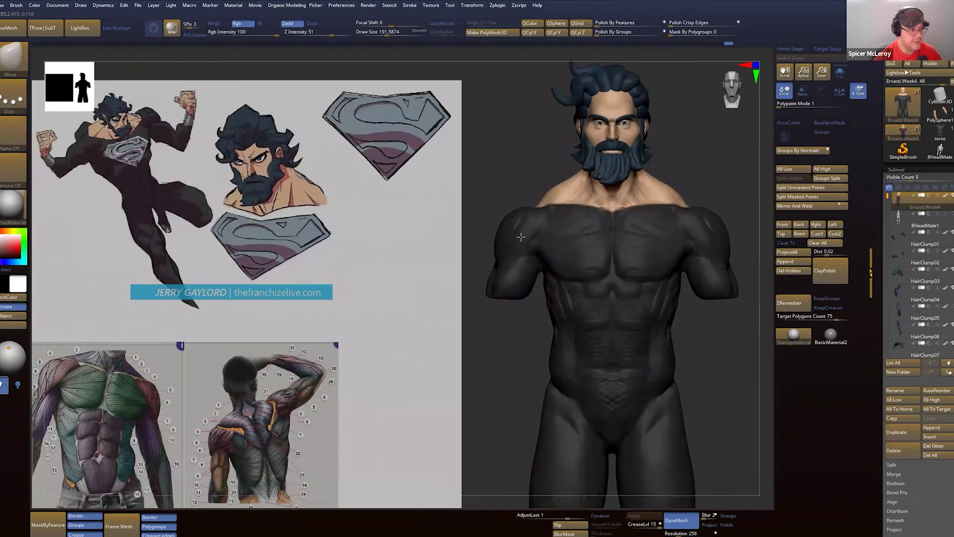